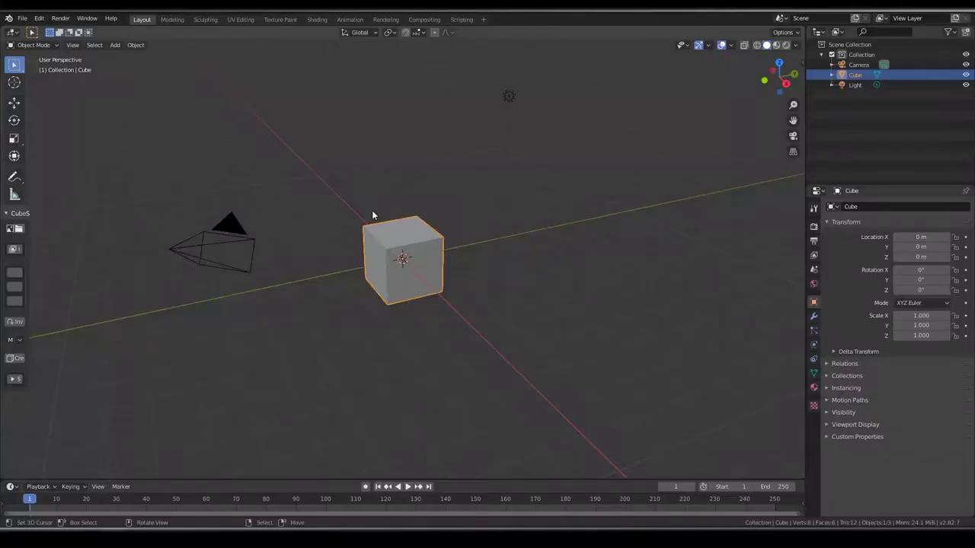
# Delete everything in the default scene and add a mesh plane at the origin.
pyautogui.press('a')
pyautogui.press('x')
pyautogui.click(372, 210)
pyautogui.hotkey('shift', 'a')
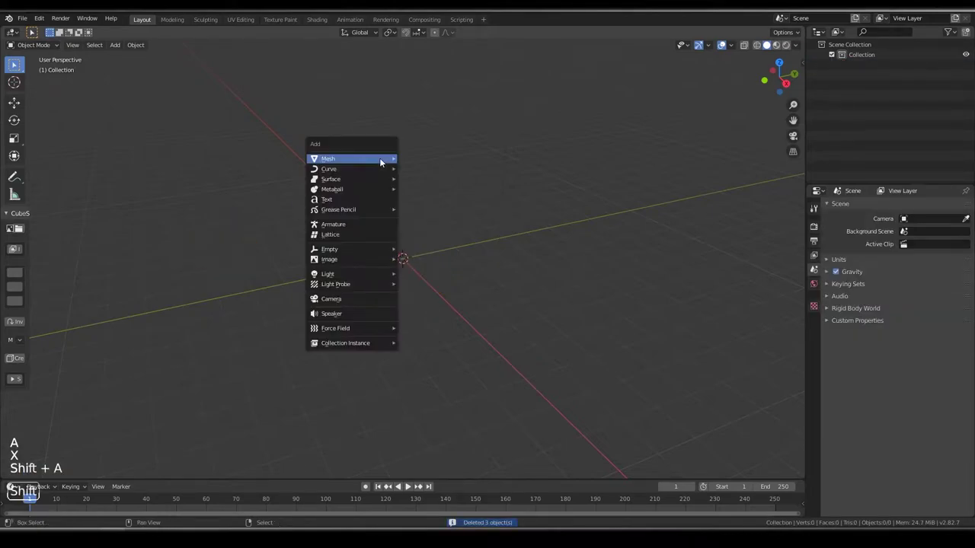
pyautogui.moveTo(380, 162)
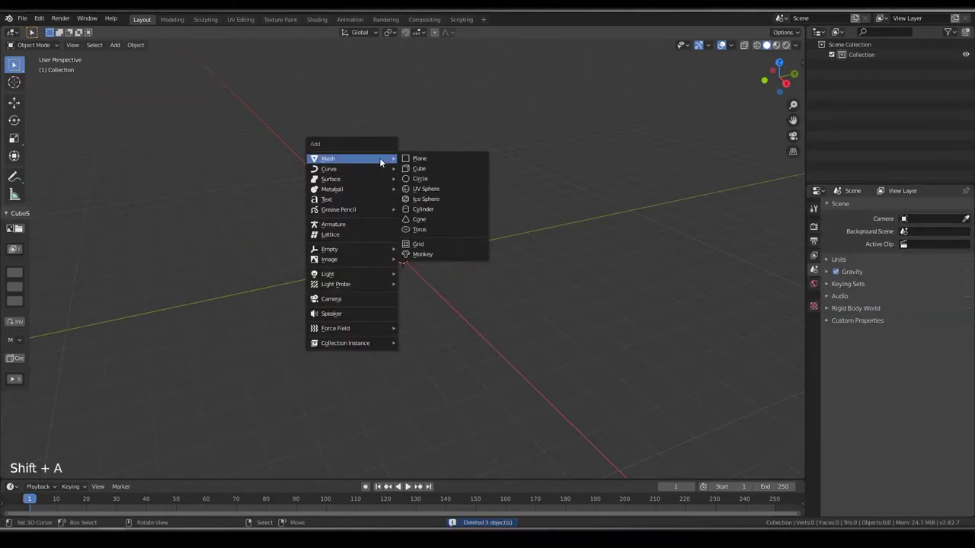
pyautogui.click(422, 158)
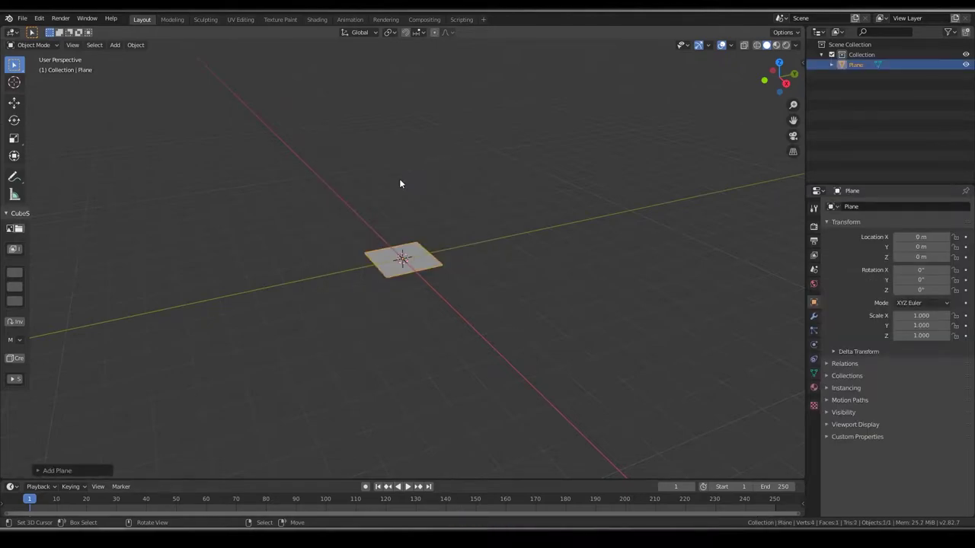
# Merge the plane's four vertices into one at the center, then split the viewport into two views.
pyautogui.press('Tab')
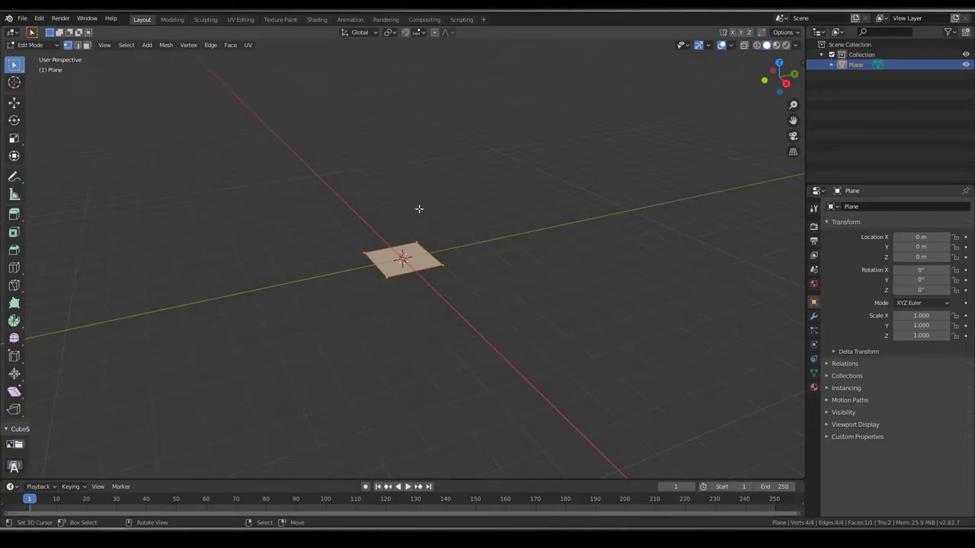
pyautogui.press('alt')
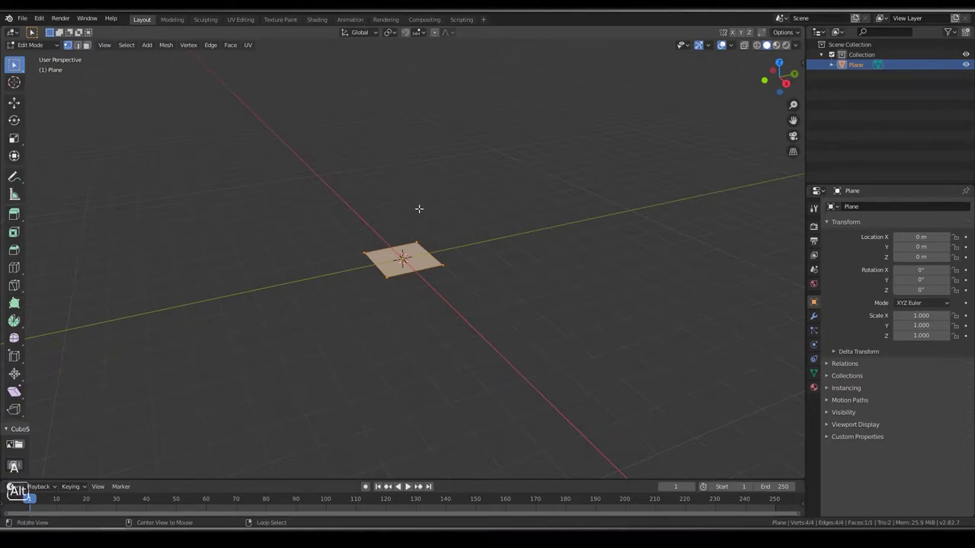
pyautogui.hotkey('alt', 'm')
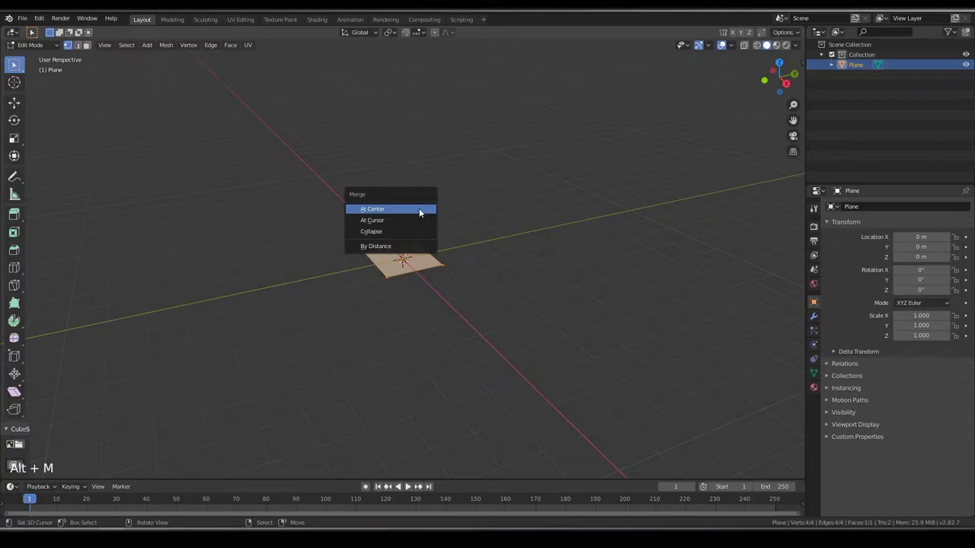
pyautogui.click(418, 208)
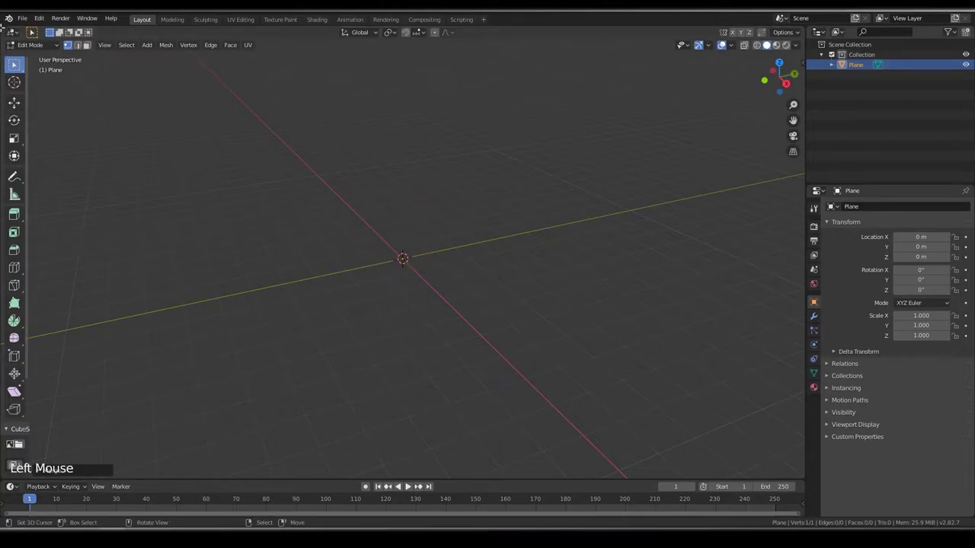
pyautogui.moveTo(2, 29); pyautogui.dragTo(203, 176)
# Hide the tool panels, frame the single vertex, and switch to front orthographic view in Object Mode.
pyautogui.press('t')
pyautogui.press('t')
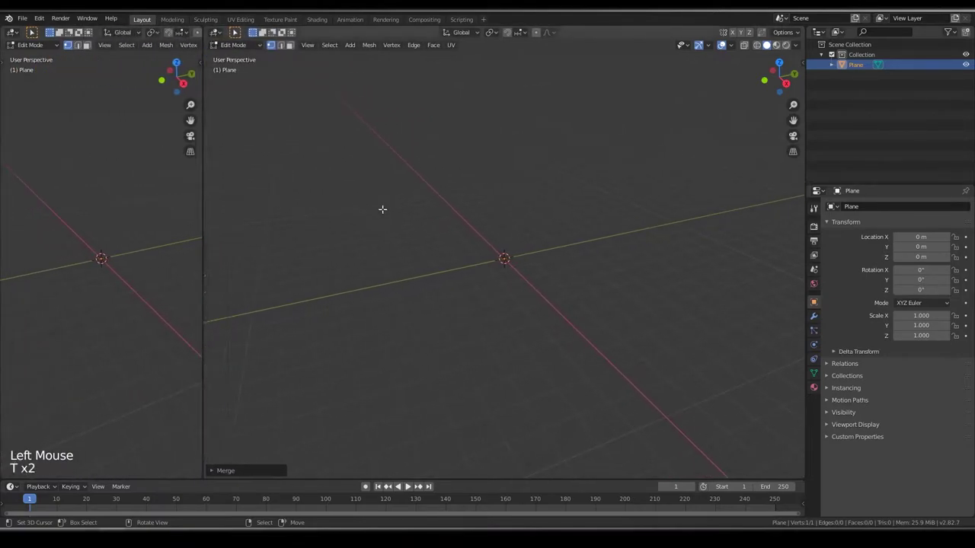
pyautogui.hotkey('shift', 'a')
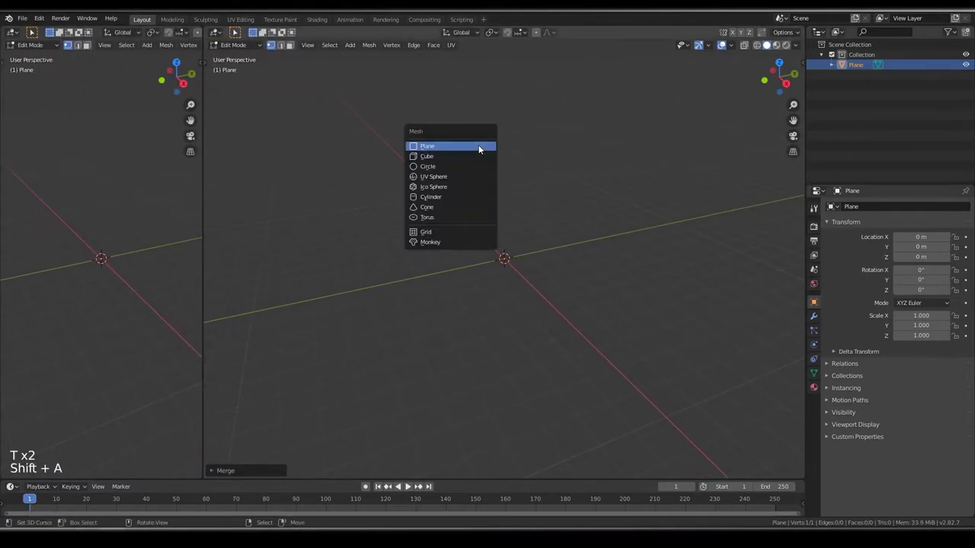
pyautogui.scroll(6, 509, 187)
pyautogui.scroll(-1, 523, 206)
pyautogui.press('KP_Decimal')
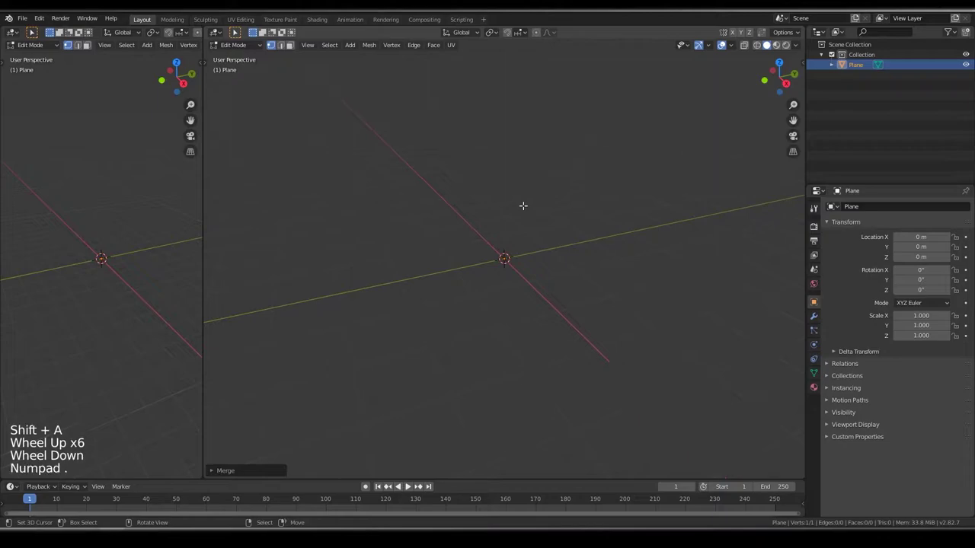
pyautogui.scroll(-17, 522, 205)
pyautogui.scroll(1, 522, 206)
pyautogui.scroll(-5, 522, 206)
pyautogui.press('Tab')
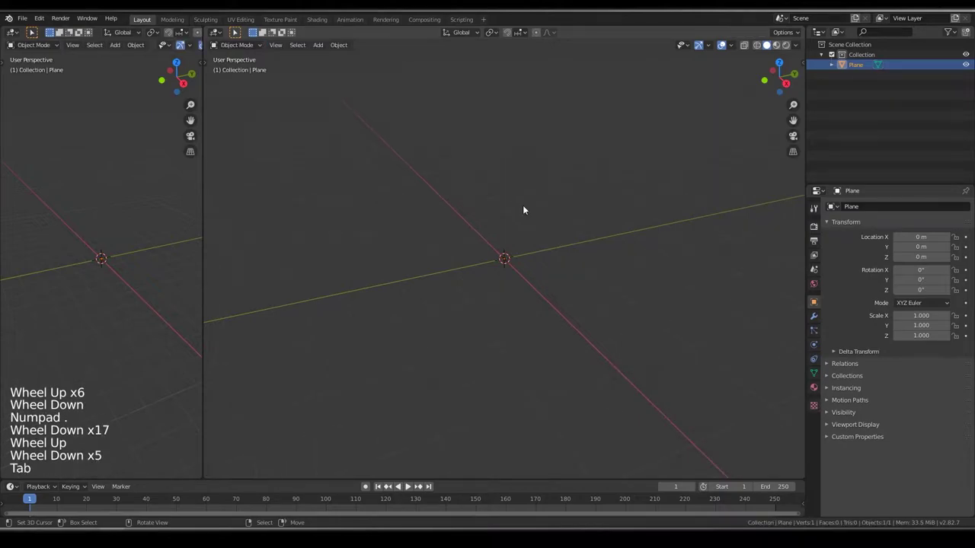
pyautogui.press('KP_1')
# Add a Screw modifier to the single-vertex plane from the Modifier Properties.
pyautogui.click(813, 316)
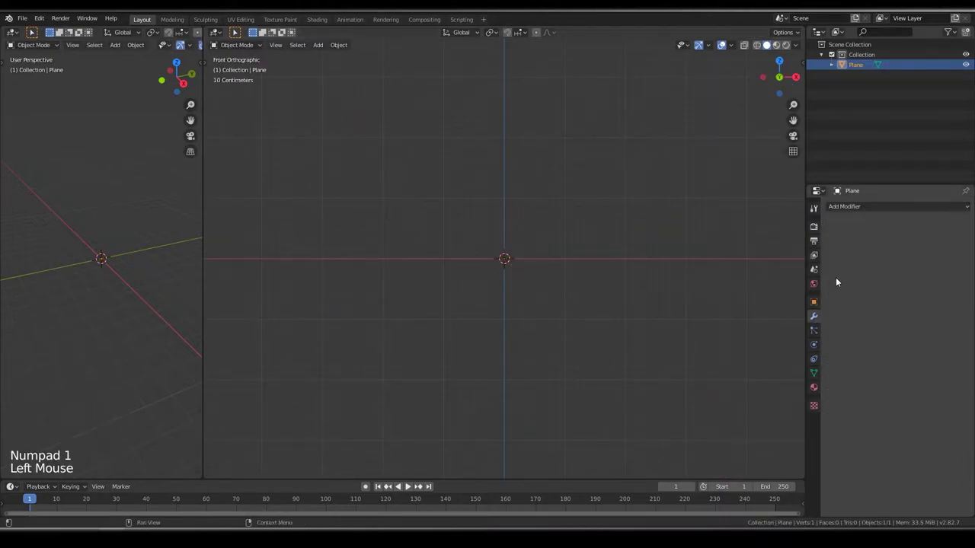
pyautogui.click(855, 207)
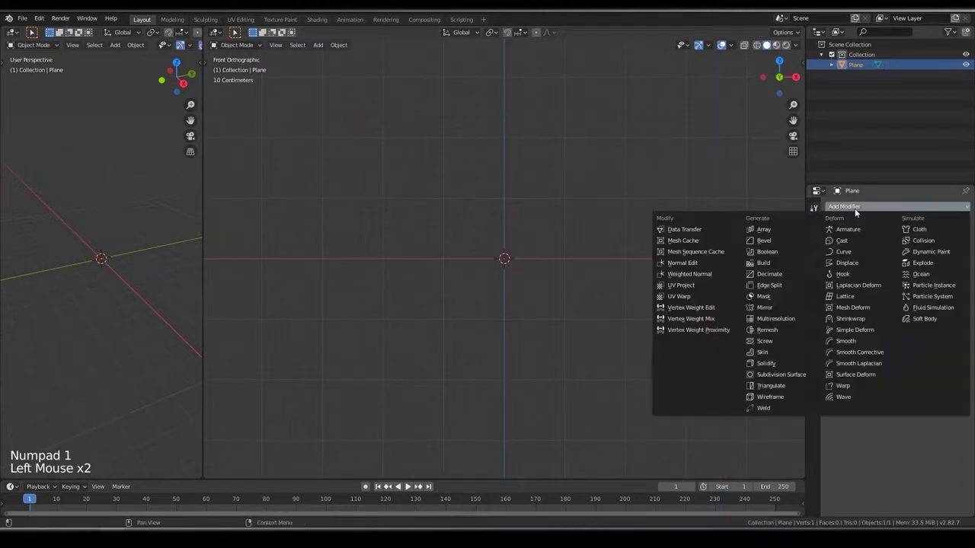
pyautogui.click(750, 338)
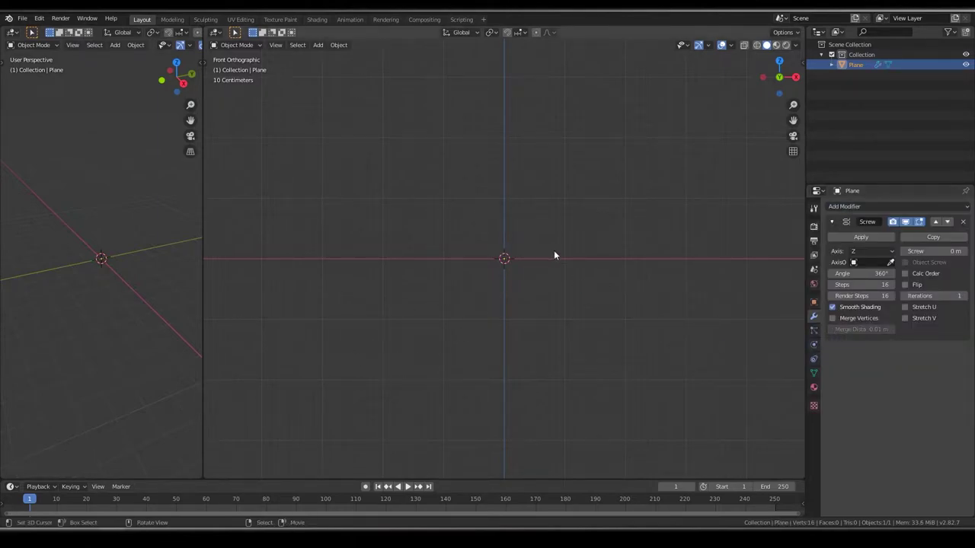
pyautogui.keyDown('shift'); pyautogui.moveTo(553, 255); pyautogui.dragTo(476, 251, button='middle'); pyautogui.keyUp('shift')
# In Edit Mode, extrude the vertex sideways so the Screw modifier sweeps it into a disc.
pyautogui.press('Tab')
pyautogui.scroll(2, 472, 252)
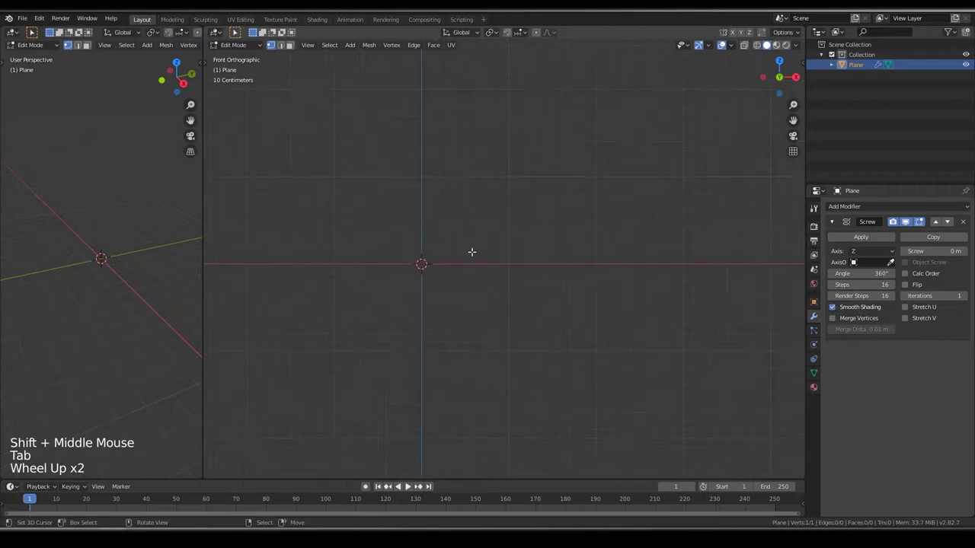
pyautogui.scroll(3, 417, 244)
pyautogui.keyDown('shift'); pyautogui.moveTo(414, 248); pyautogui.dragTo(537, 272, button='middle'); pyautogui.keyUp('shift')
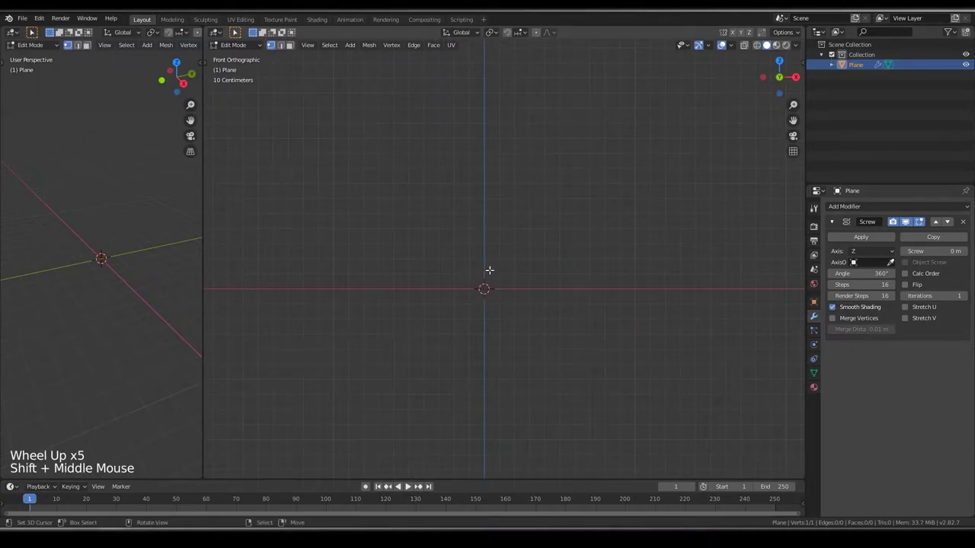
pyautogui.keyDown('shift'); pyautogui.moveTo(461, 252); pyautogui.dragTo(455, 290, button='middle'); pyautogui.keyUp('shift')
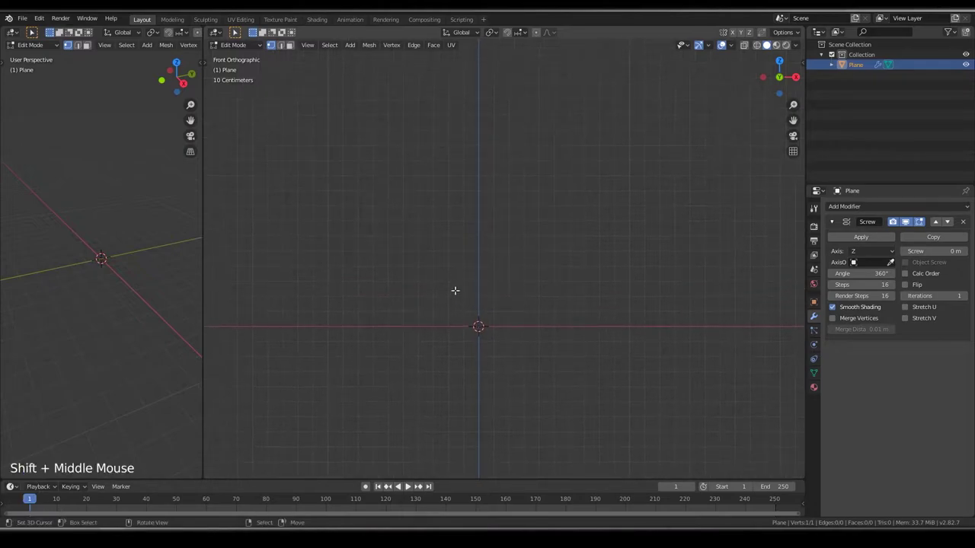
pyautogui.press('e')
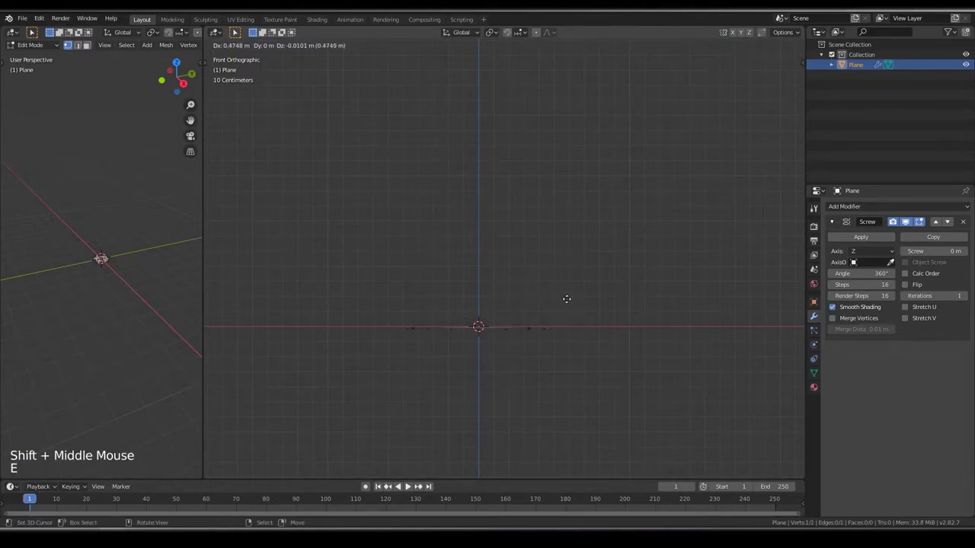
pyautogui.moveTo(571, 297); pyautogui.dragTo(547, 339, button='middle')
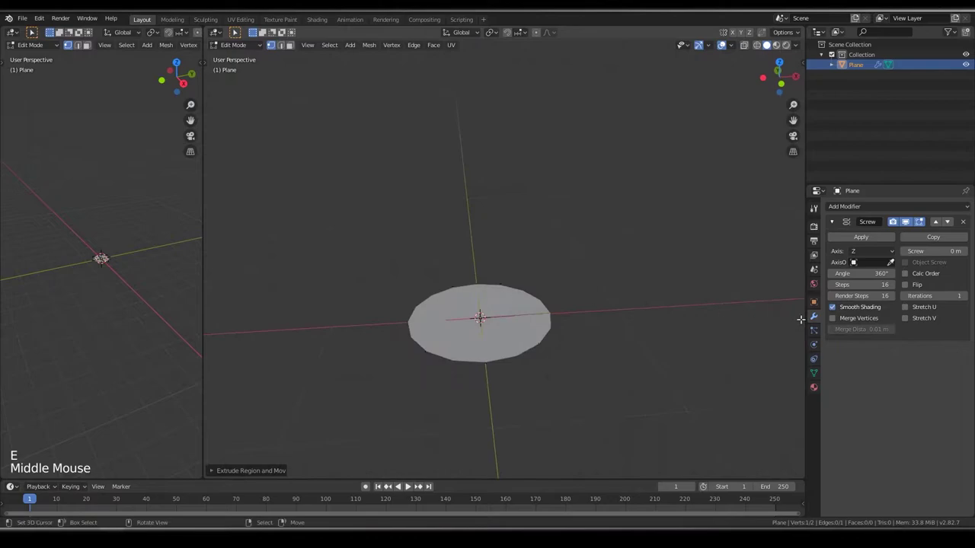
# Set the Screw modifier's Steps to 32 and view the smoother disc in perspective.
pyautogui.click(864, 285)
pyautogui.write('32')
pyautogui.press('Return')
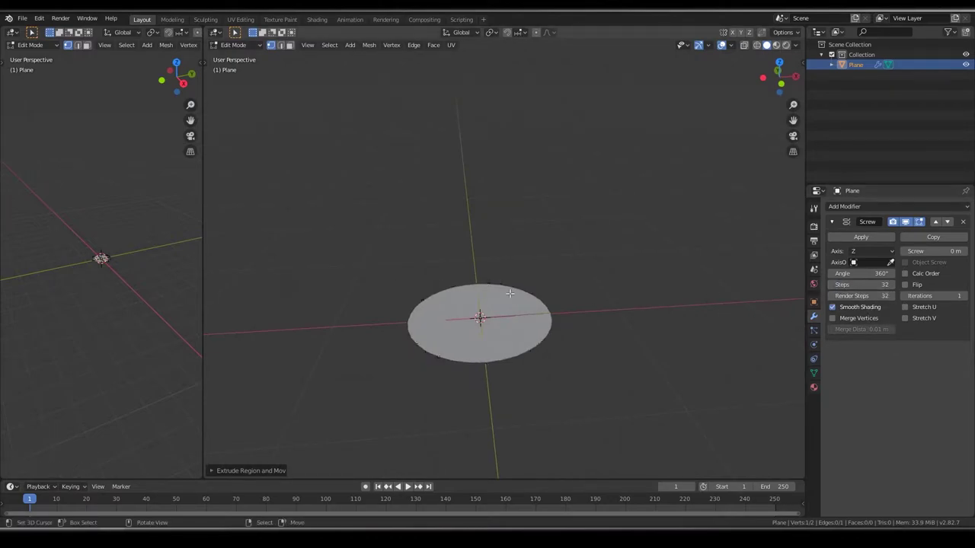
pyautogui.press('KP_1')
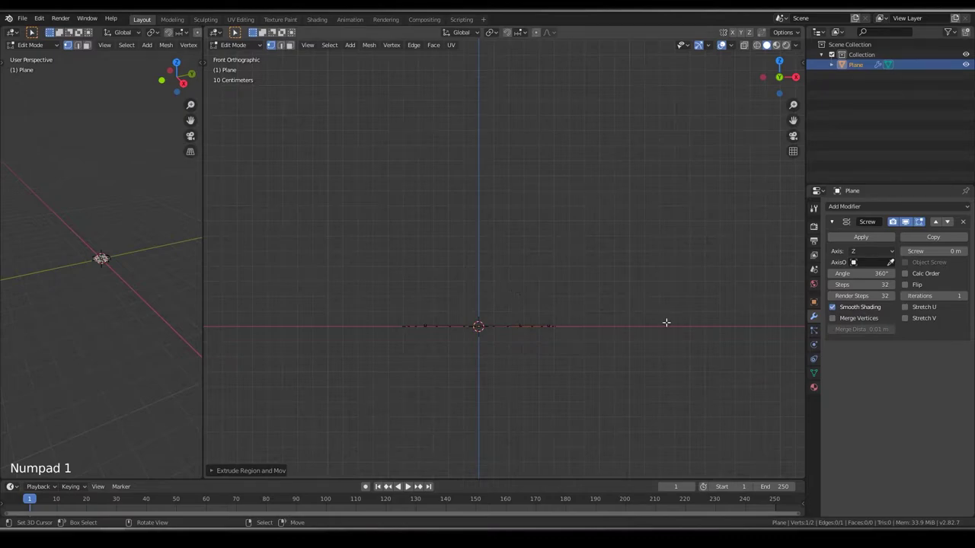
pyautogui.moveTo(666, 323); pyautogui.dragTo(538, 296, button='middle')
pyautogui.rightClick(561, 328)
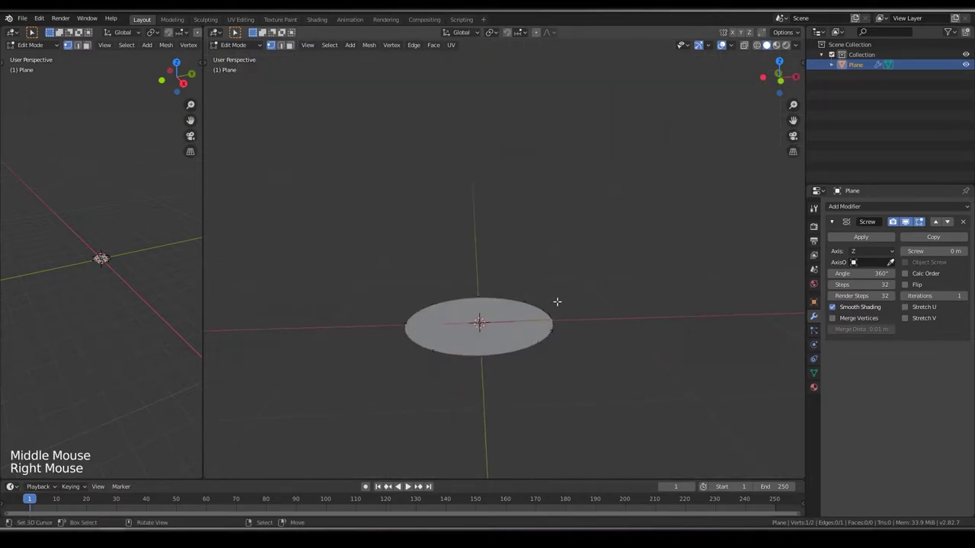
# Extrude the disc's outer edge upward twice to form the base wall.
pyautogui.press('KP_1')
pyautogui.press('e')
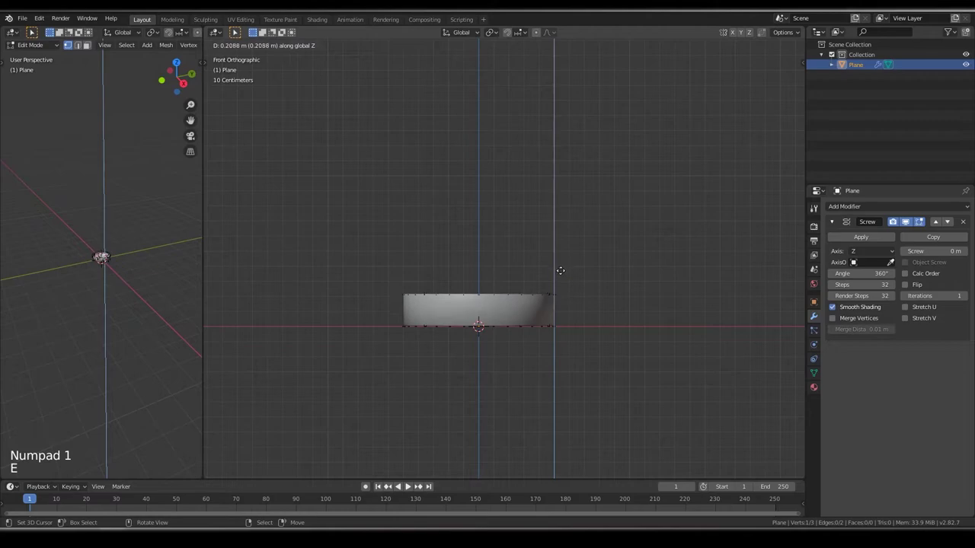
pyautogui.click(561, 270)
pyautogui.scroll(-4, 559, 268)
pyautogui.scroll(3, 558, 267)
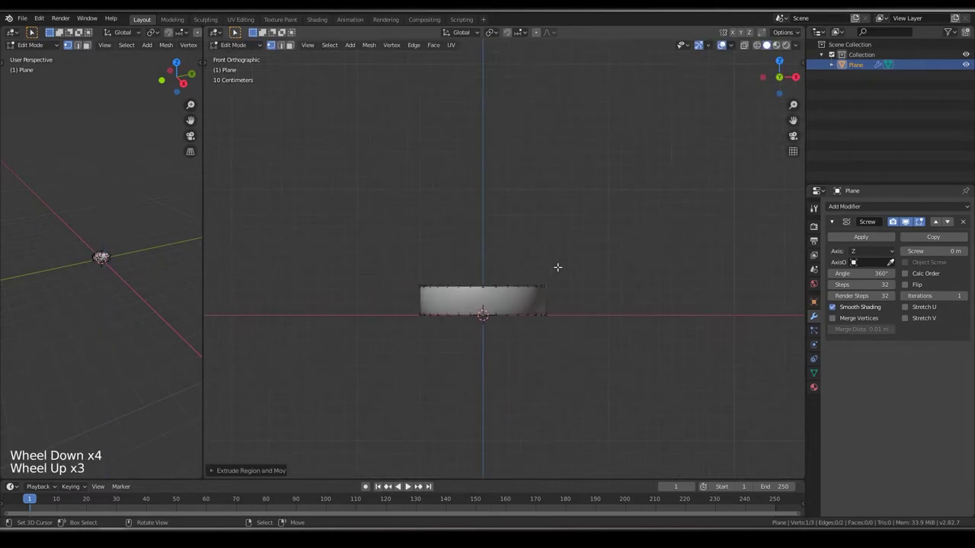
pyautogui.press('e')
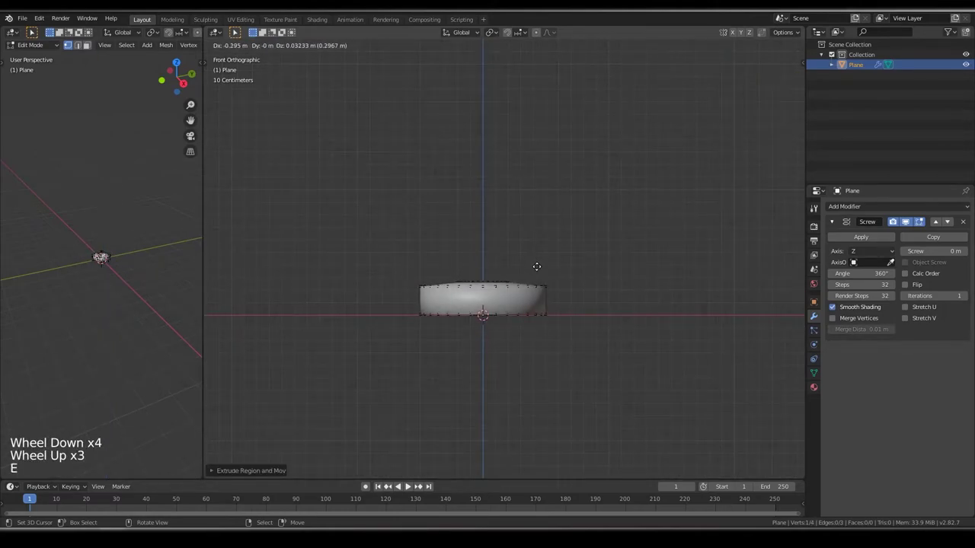
pyautogui.click(536, 265)
pyautogui.scroll(-5, 525, 255)
pyautogui.keyDown('shift'); pyautogui.moveTo(518, 246); pyautogui.dragTo(500, 335, button='middle'); pyautogui.keyUp('shift')
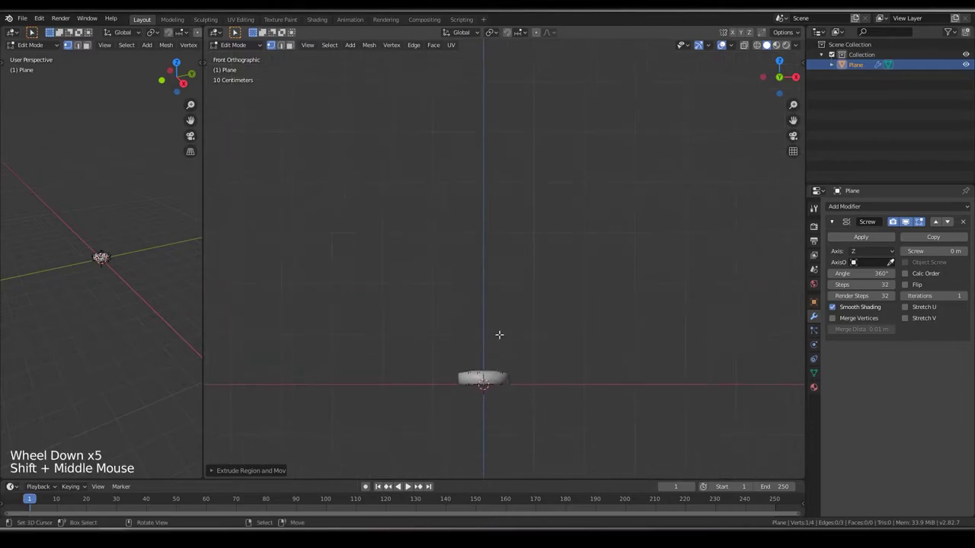
pyautogui.scroll(-7, 500, 334)
# Extrude the profile further upward, tapering it into the bat's long body.
pyautogui.press('e')
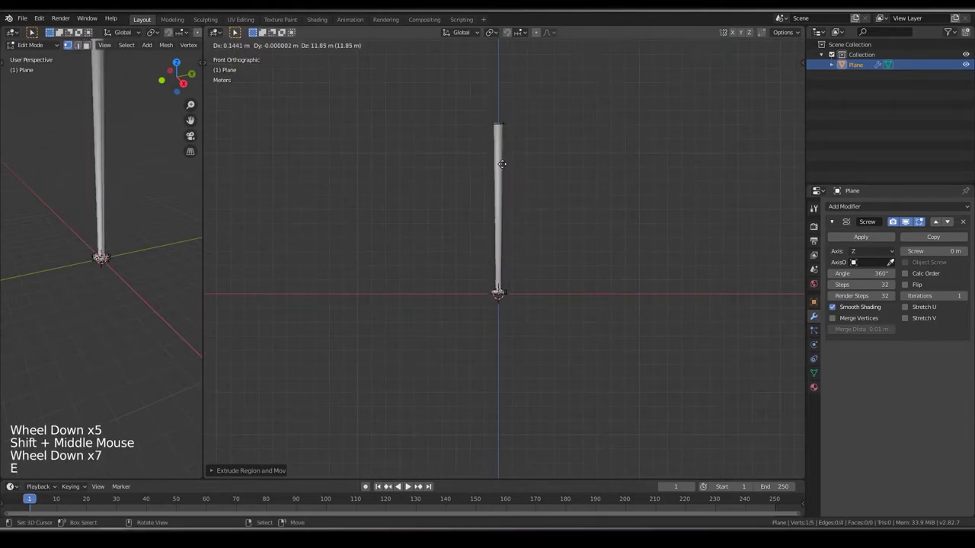
pyautogui.click(506, 208)
pyautogui.scroll(4, 505, 211)
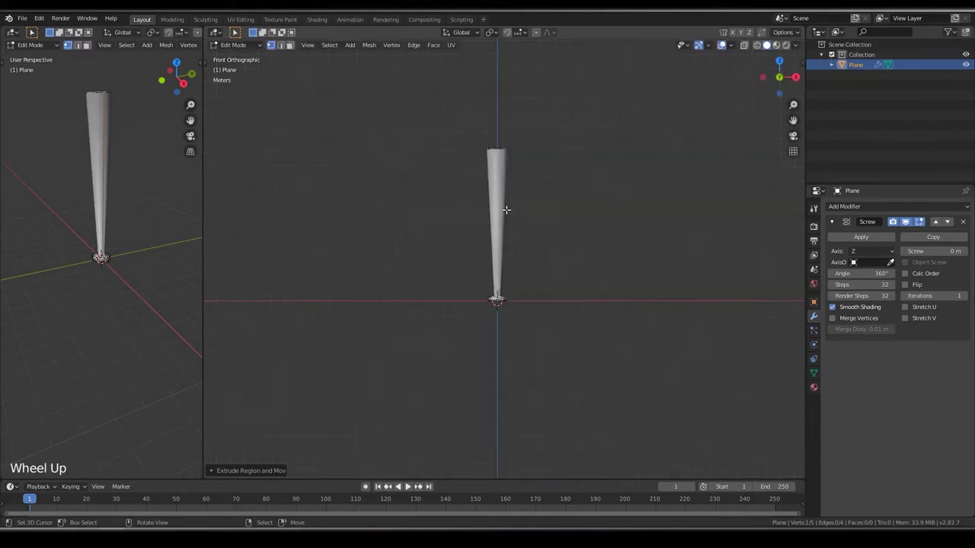
pyautogui.keyDown('shift'); pyautogui.moveTo(505, 211); pyautogui.dragTo(511, 287, button='middle'); pyautogui.keyUp('shift')
pyautogui.keyDown('shift'); pyautogui.moveTo(534, 144); pyautogui.dragTo(544, 322, button='middle'); pyautogui.keyUp('shift')
pyautogui.scroll(4, 526, 233)
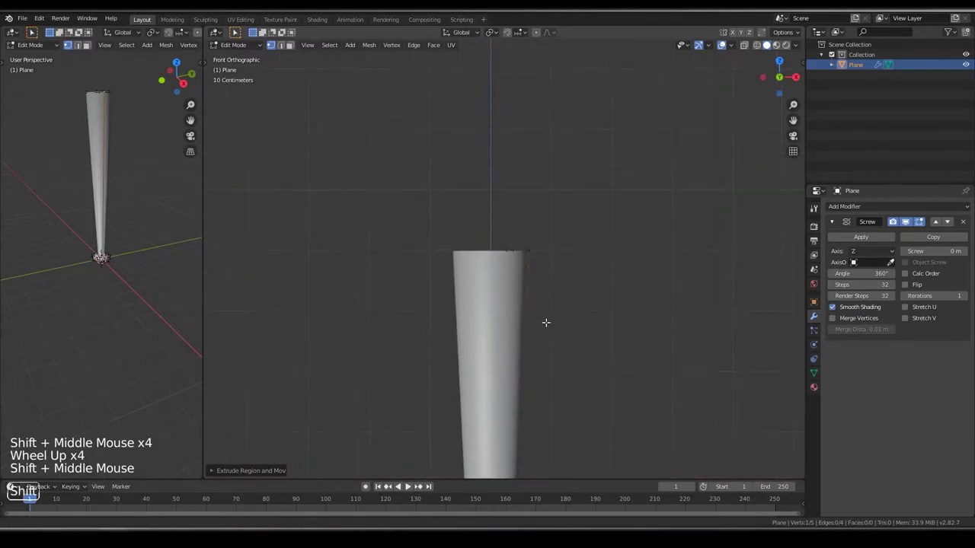
# Extrude three more inward-stepping vertices to curve the top into a rounded cap.
pyautogui.press('e')
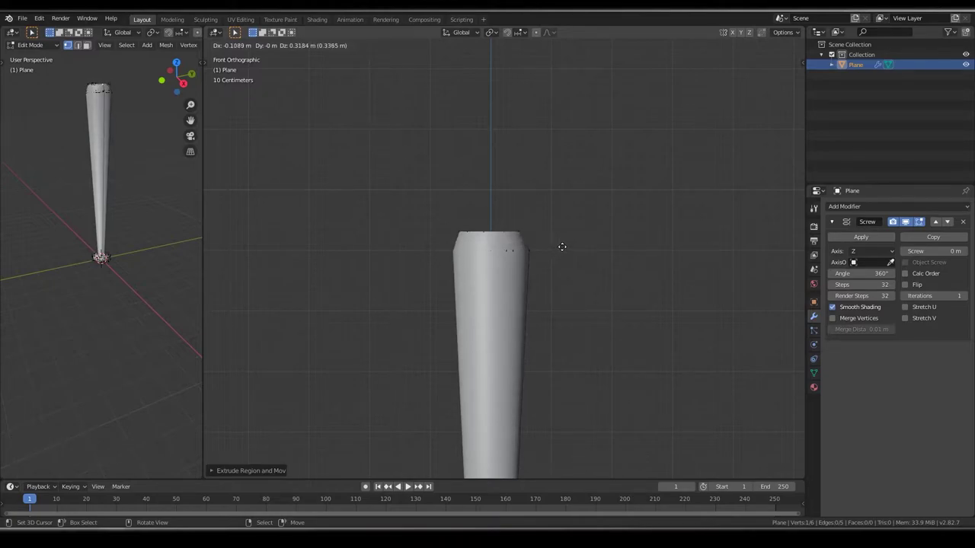
pyautogui.click(556, 243)
pyautogui.press('e')
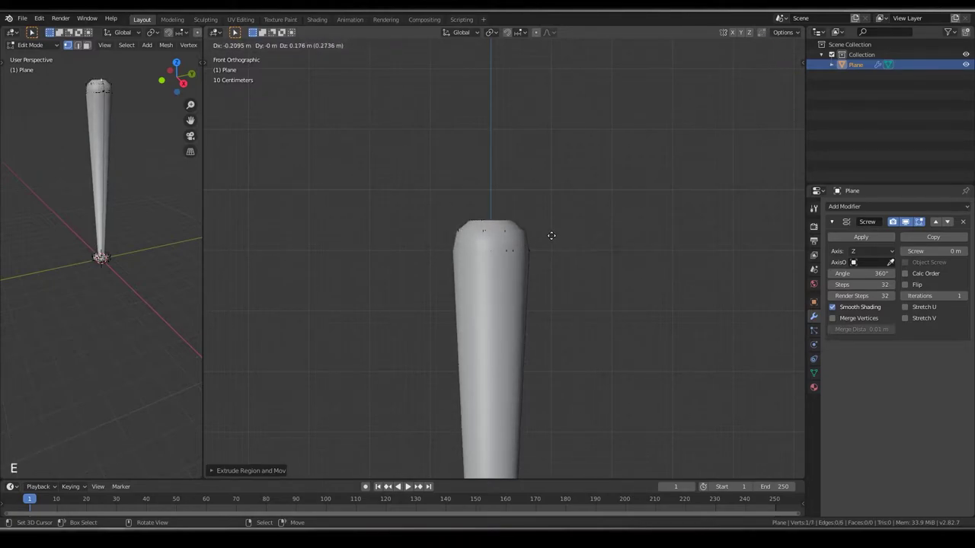
pyautogui.moveTo(552, 235); pyautogui.dragTo(542, 261, button='middle')
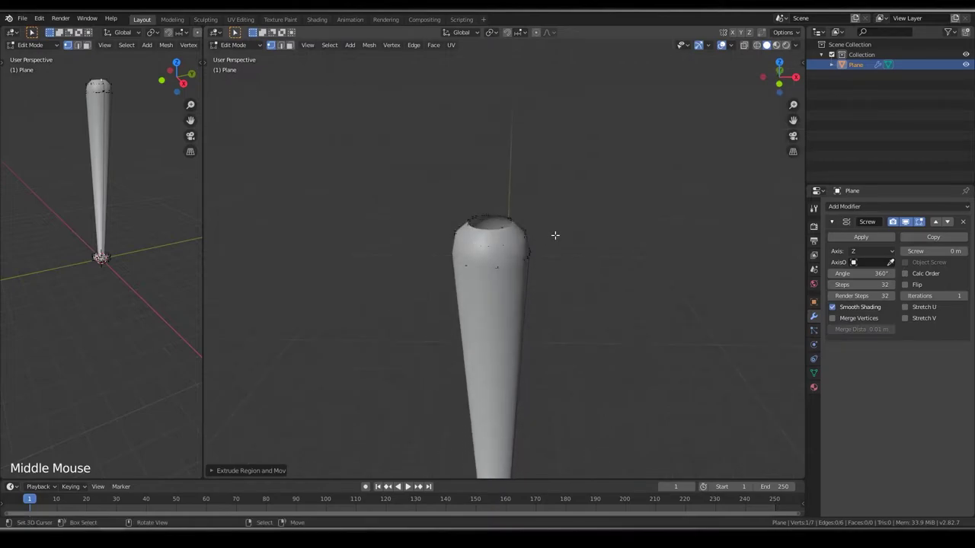
pyautogui.press('KP_1')
pyautogui.press('e')
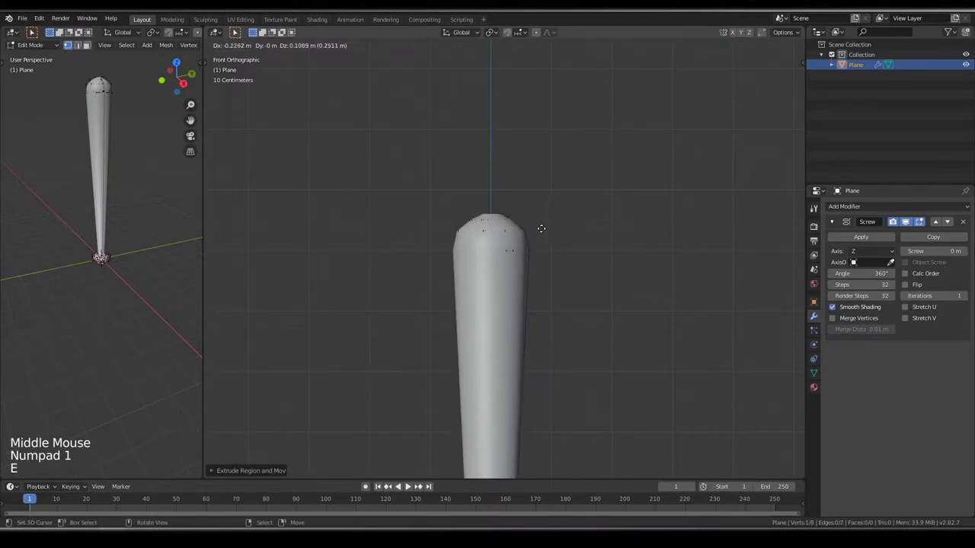
pyautogui.click(540, 229)
pyautogui.scroll(-4, 545, 259)
pyautogui.keyDown('shift'); pyautogui.moveTo(544, 263); pyautogui.dragTo(485, 374, button='middle'); pyautogui.keyUp('shift')
pyautogui.scroll(7, 488, 234)
pyautogui.keyDown('shift'); pyautogui.scroll(1, 487, 233); pyautogui.keyUp('shift')
pyautogui.scroll(-1, 463, 114)
# Enable Auto Smooth at 30° in the mesh's Normals settings, then return to Edit Mode.
pyautogui.press('Tab')
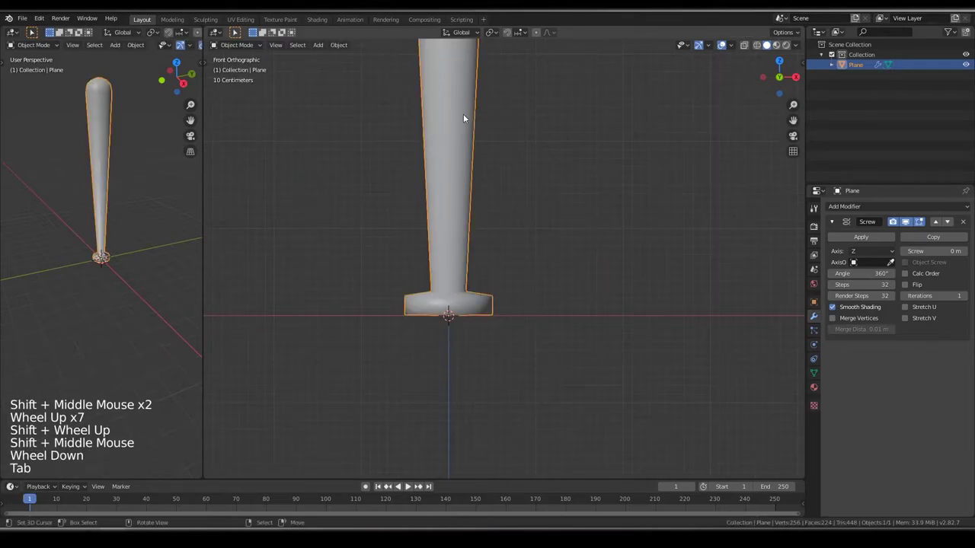
pyautogui.scroll(-2, 463, 114)
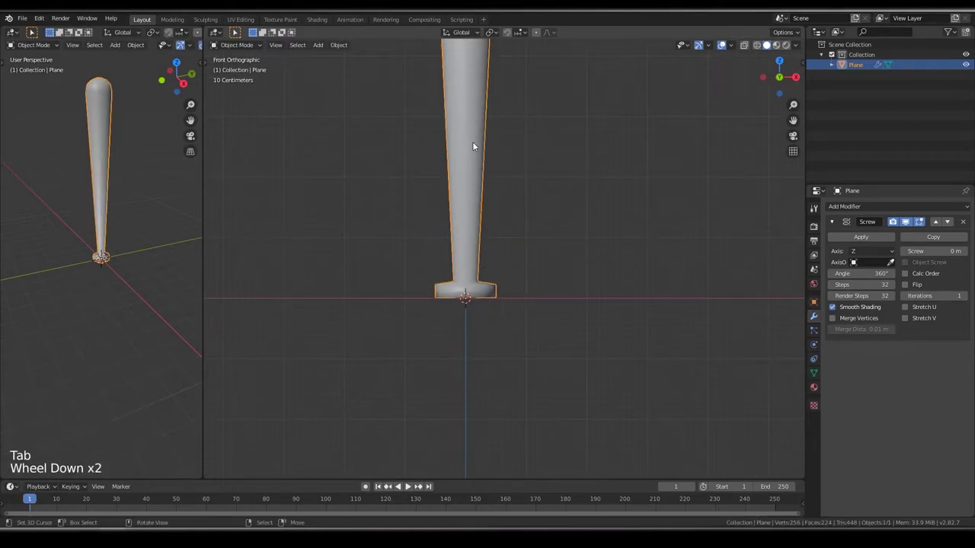
pyautogui.press('q')
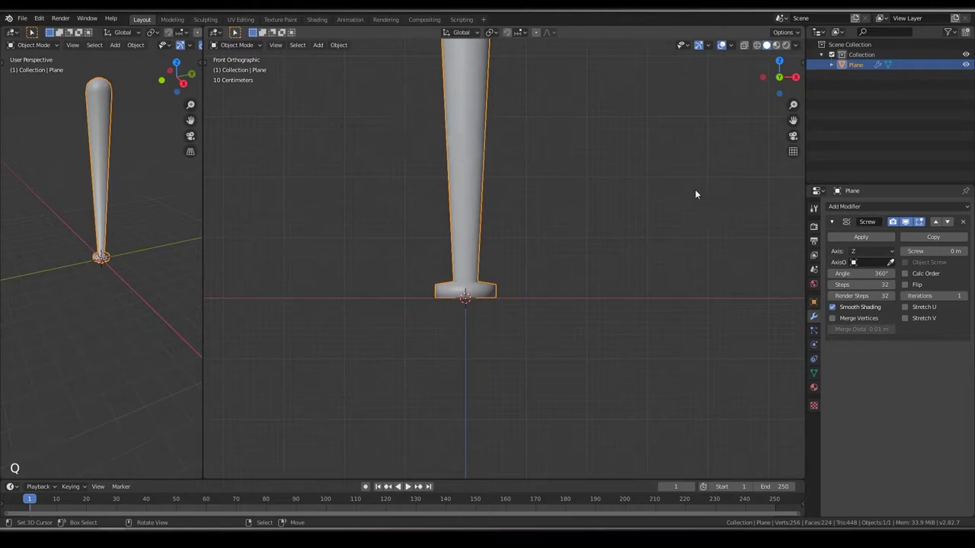
pyautogui.click(814, 373)
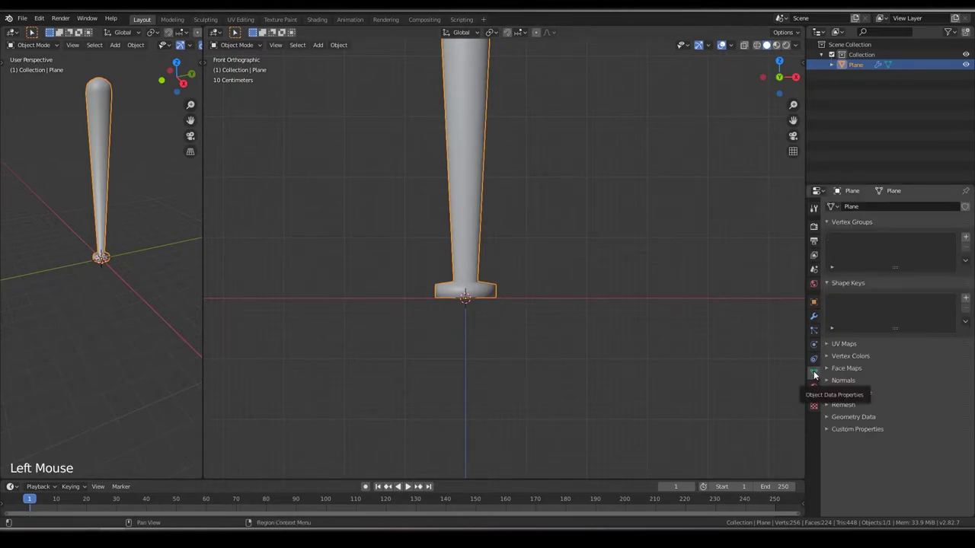
pyautogui.click(843, 380)
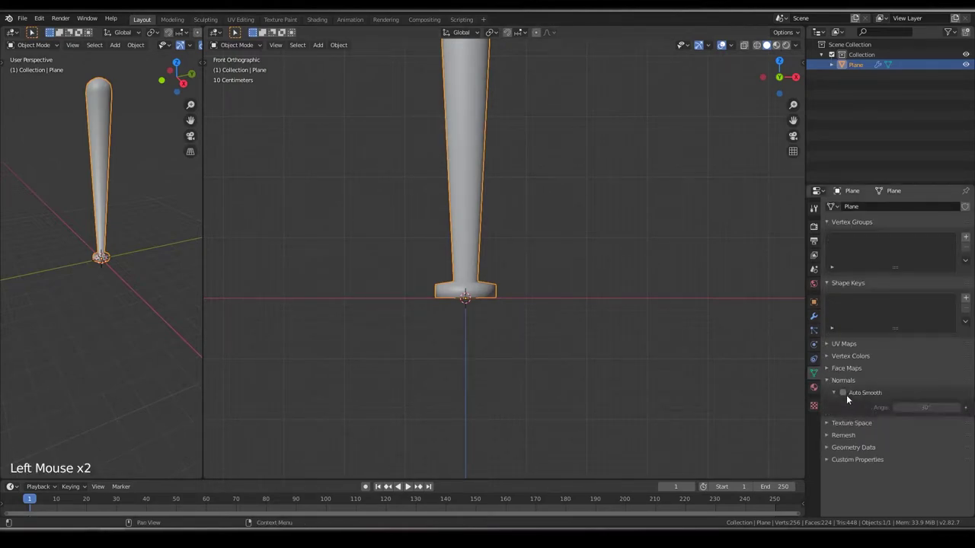
pyautogui.click(842, 392)
pyautogui.keyDown('shift'); pyautogui.moveTo(469, 194); pyautogui.dragTo(495, 249, button='middle'); pyautogui.keyUp('shift')
pyautogui.press('Tab')
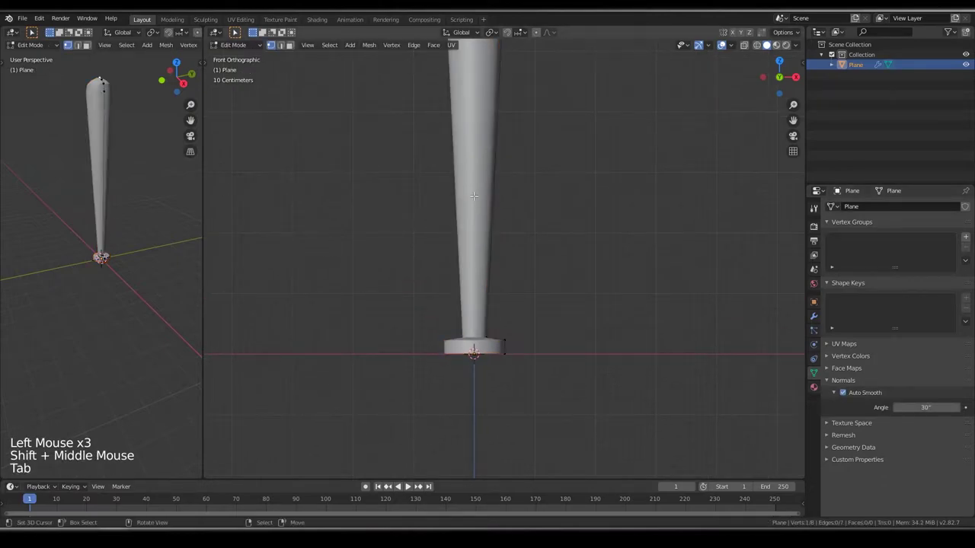
# In Object Mode, apply the bat's Rotation & Scale with Ctrl+A.
pyautogui.scroll(2, 472, 195)
pyautogui.keyDown('shift'); pyautogui.moveTo(472, 195); pyautogui.dragTo(428, 229, button='middle'); pyautogui.keyUp('shift')
pyautogui.scroll(2, 496, 272)
pyautogui.press('Tab')
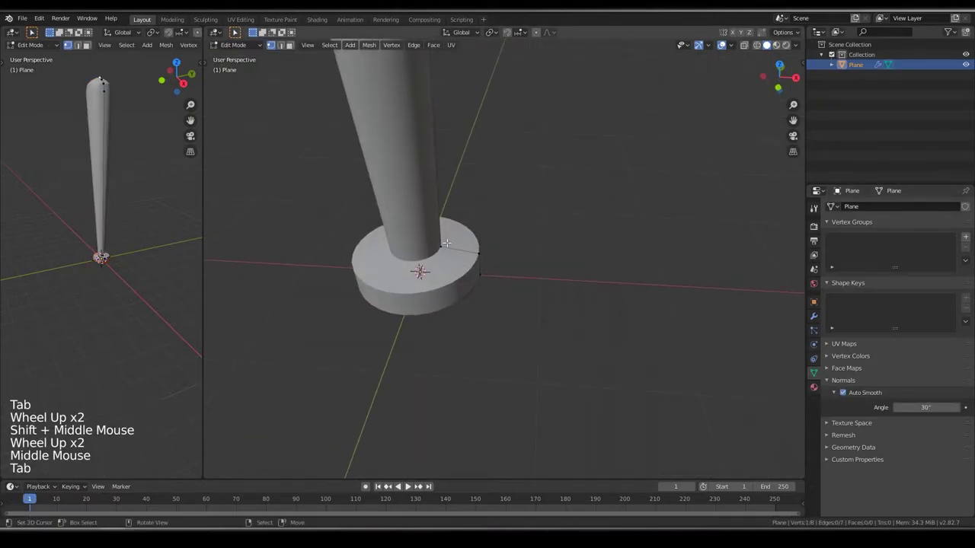
pyautogui.hotkey('ctrl', 'a')
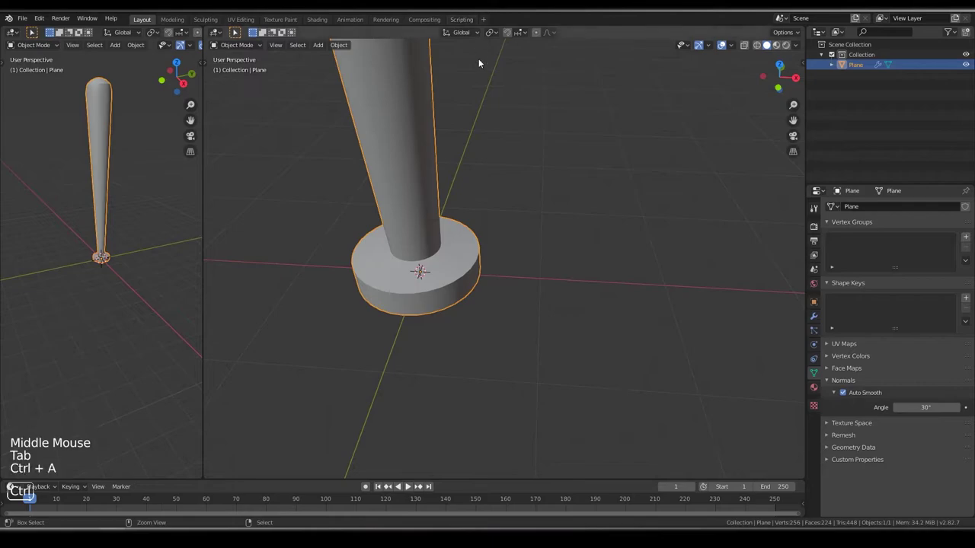
pyautogui.hotkey('ctrl', 'a')
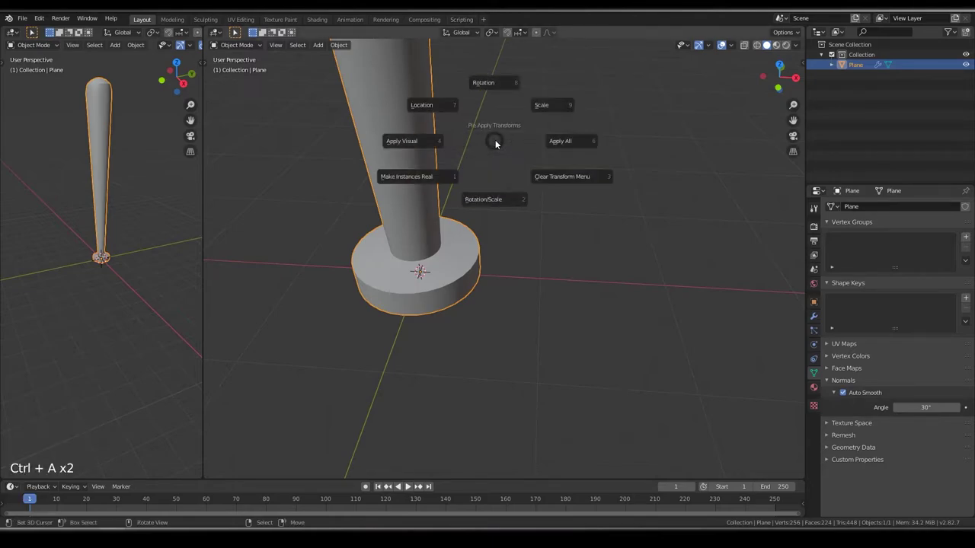
pyautogui.click(496, 198)
# Back in Edit Mode, select the vertex where the handle meets the knob.
pyautogui.press('Tab')
pyautogui.moveTo(426, 220); pyautogui.dragTo(495, 204, button='middle')
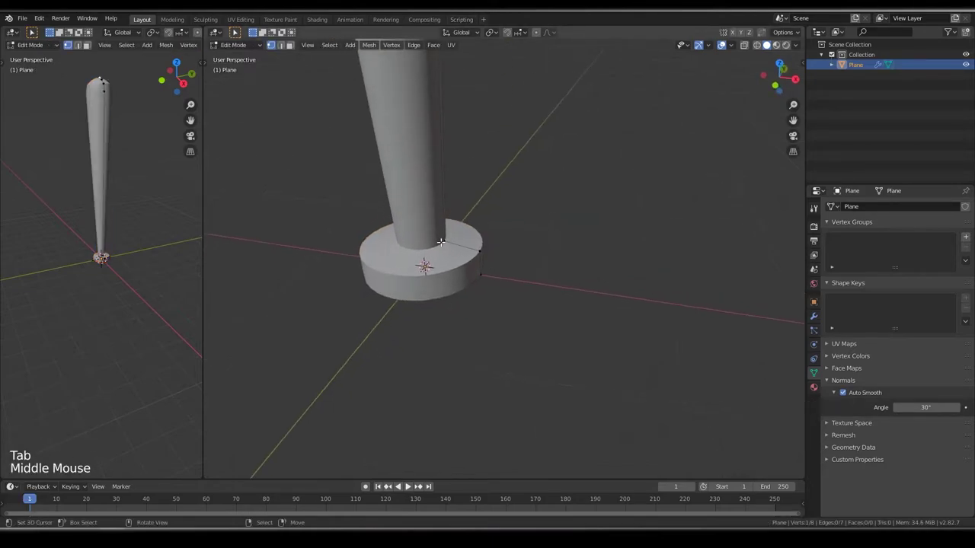
pyautogui.rightClick(512, 199)
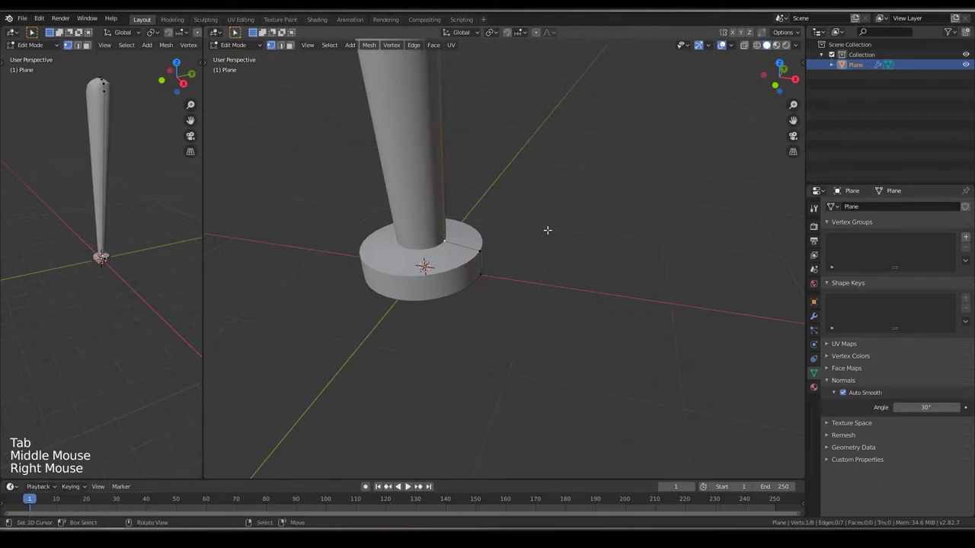
# Vertex-bevel the corner where the handle meets the knob into a rounded fillet.
pyautogui.hotkey('ctrl', 'shift', 'b')
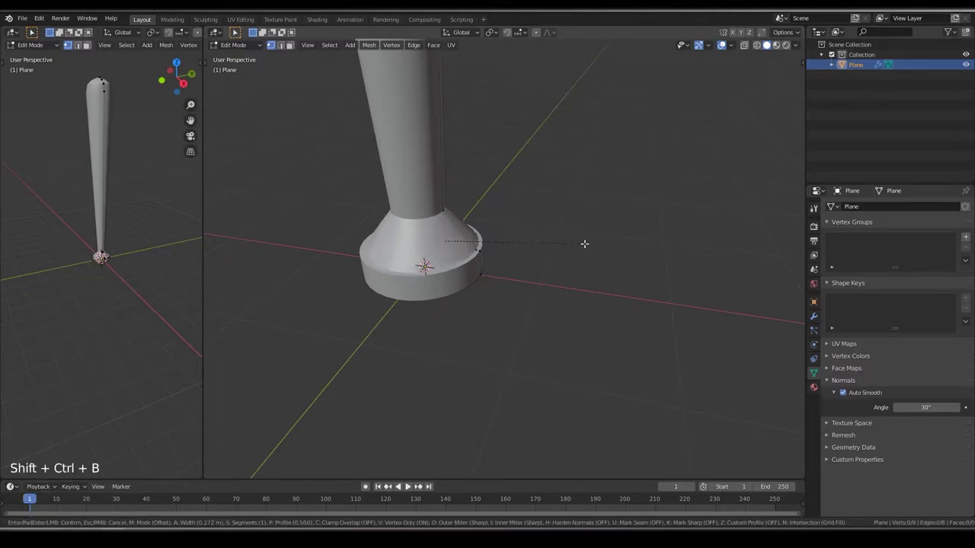
pyautogui.scroll(5, 567, 234)
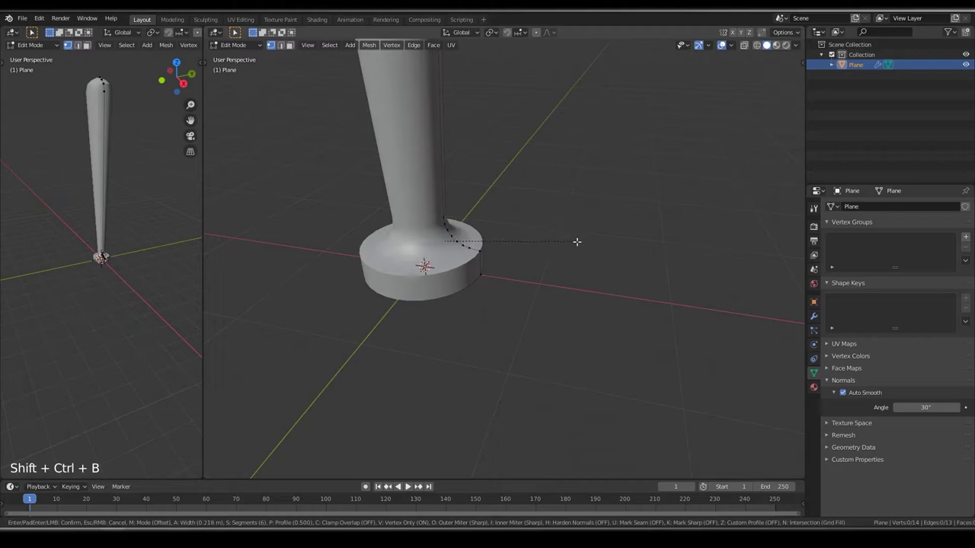
pyautogui.click(555, 230)
# Select the knob's upper outer corner vertex and vertex-bevel it round.
pyautogui.keyDown('alt'); pyautogui.rightClick(481, 247); pyautogui.keyUp('alt')
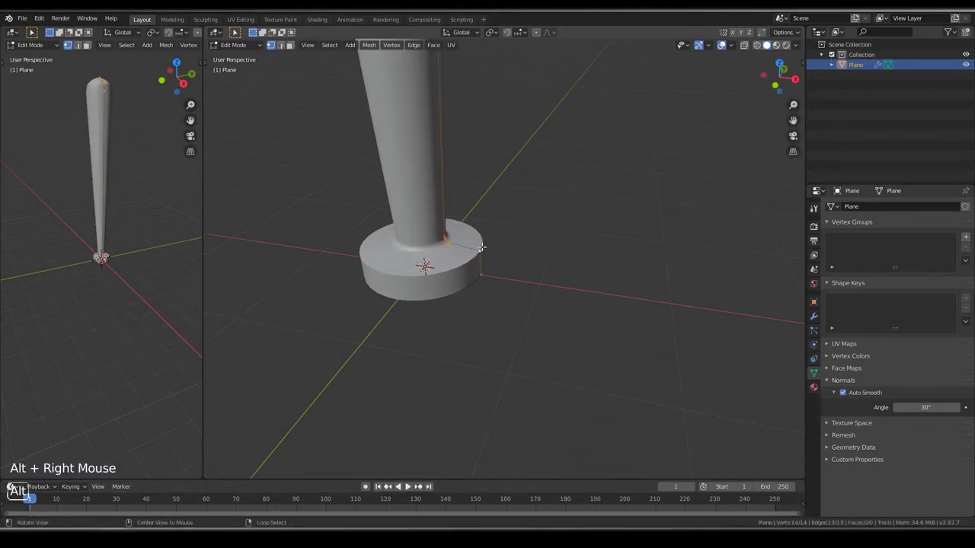
pyautogui.hotkey('alt', 'a')
pyautogui.rightClick(475, 256)
pyautogui.moveTo(475, 256); pyautogui.dragTo(583, 269, button='middle')
pyautogui.scroll(2, 499, 236)
pyautogui.press('KP_Decimal')
pyautogui.scroll(-12, 583, 264)
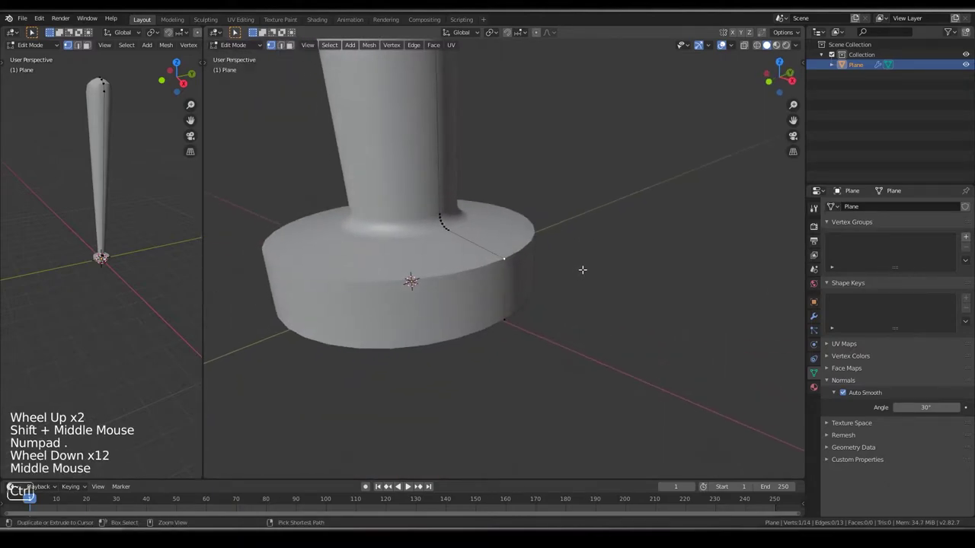
pyautogui.hotkey('shift', 'ctrl', 'b')
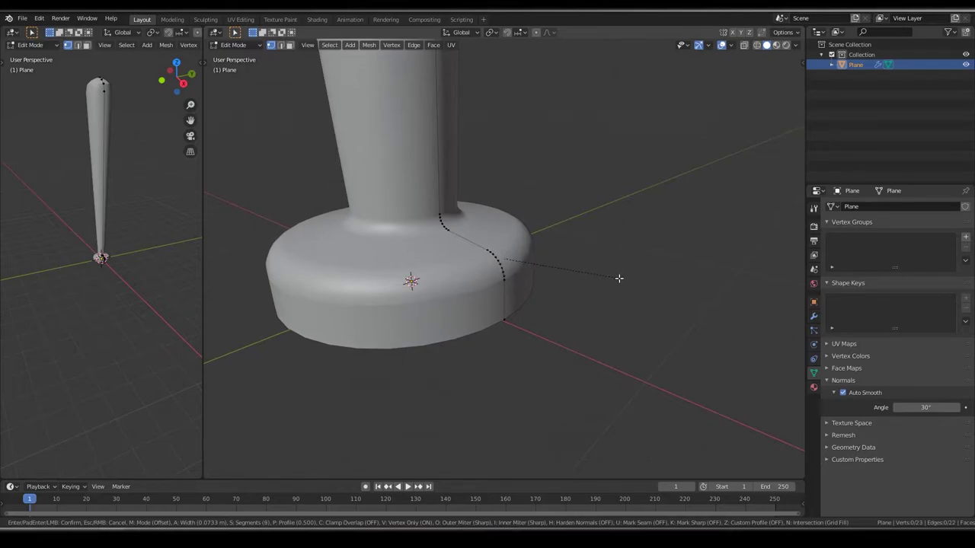
# Select the knob's lower outer corner vertex and vertex-bevel it into a rounded edge.
pyautogui.rightClick(496, 318)
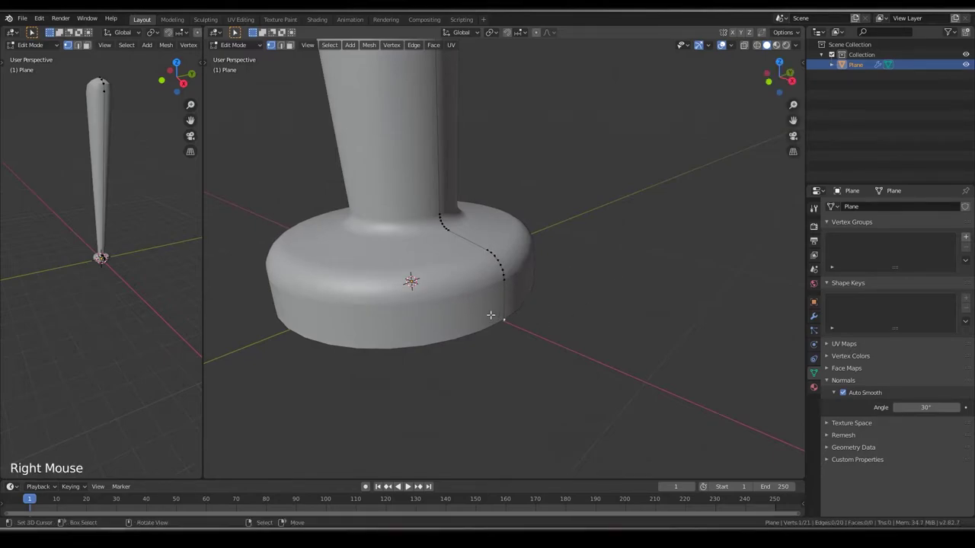
pyautogui.moveTo(496, 318); pyautogui.dragTo(569, 252, button='middle')
pyautogui.hotkey('shift', 'ctrl', 'b')
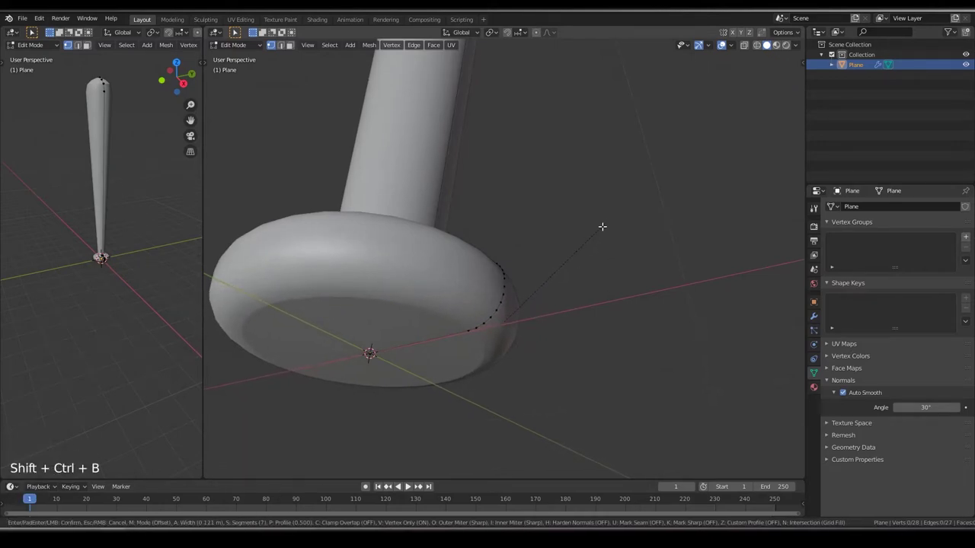
pyautogui.click(597, 227)
pyautogui.moveTo(597, 227); pyautogui.dragTo(537, 180, button='middle')
pyautogui.scroll(-3, 445, 286)
pyautogui.scroll(-5, 442, 285)
pyautogui.scroll(1, 441, 285)
pyautogui.scroll(-5, 496, 311)
# Select a top-end corner vertex and vertex-bevel it into a smooth curve at a smaller width.
pyautogui.rightClick(536, 179)
pyautogui.press('KP_Decimal')
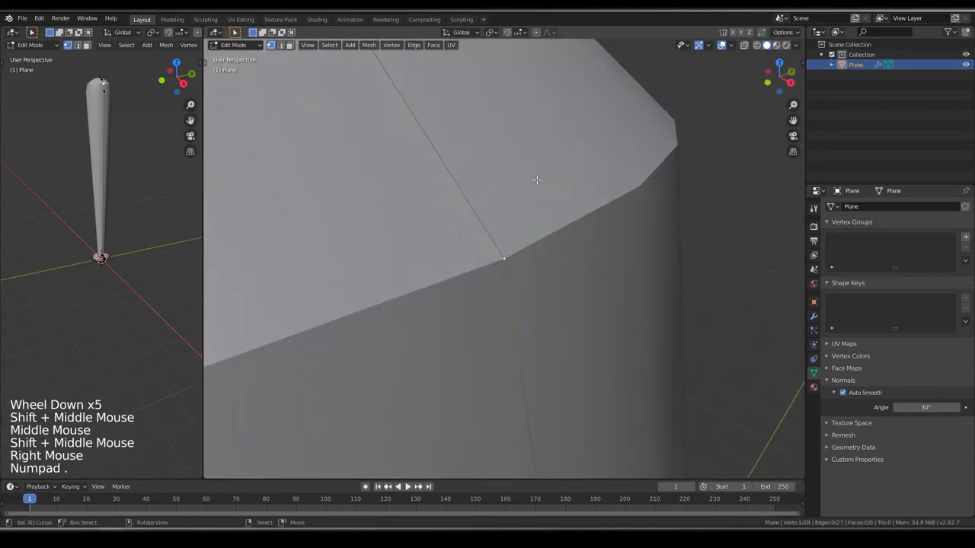
pyautogui.scroll(-13, 551, 249)
pyautogui.moveTo(551, 248); pyautogui.dragTo(602, 282, button='middle')
pyautogui.scroll(1, 556, 254)
pyautogui.scroll(-2, 529, 259)
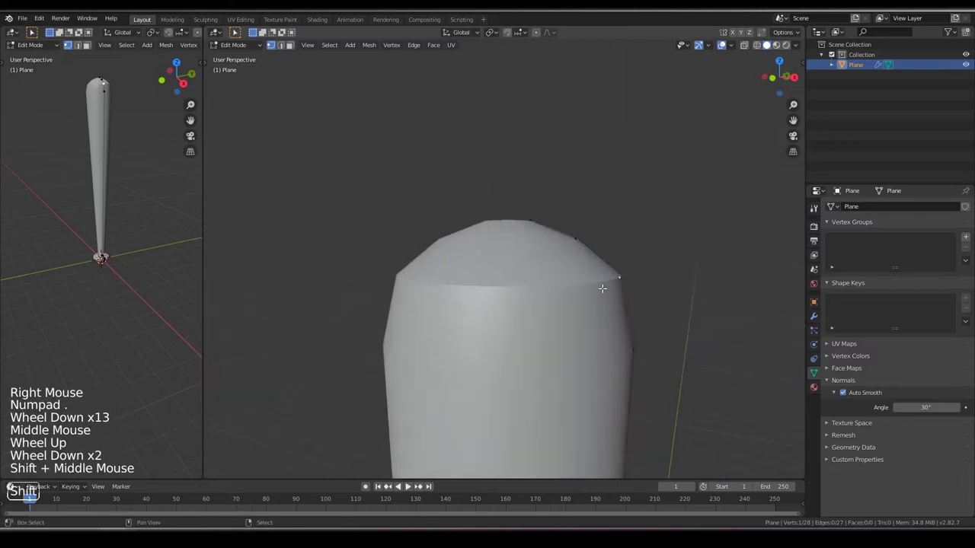
pyautogui.moveTo(657, 218); pyautogui.dragTo(623, 218, button='middle')
pyautogui.hotkey('shift', 'ctrl', 'b')
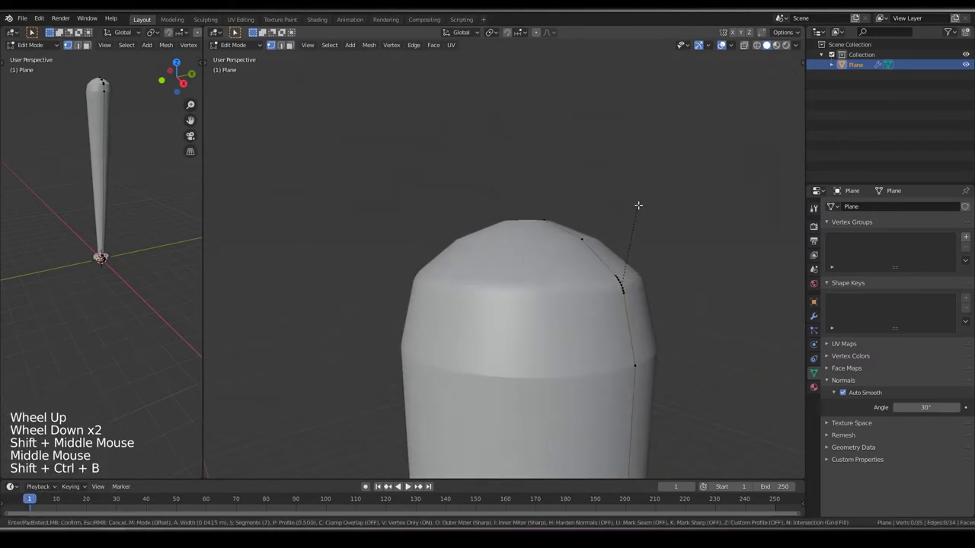
pyautogui.scroll(6, 644, 194)
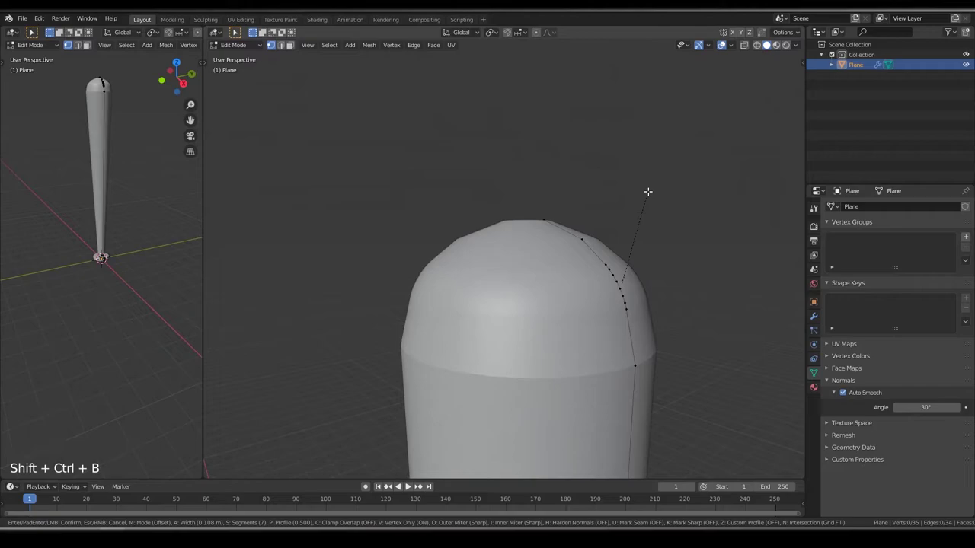
pyautogui.rightClick(646, 192)
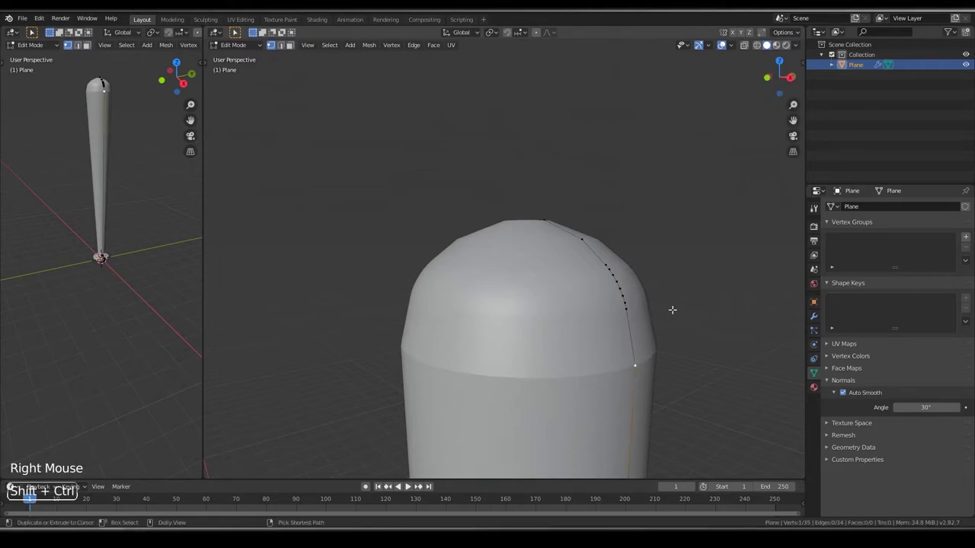
pyautogui.hotkey('shift', 'ctrl', 'b')
pyautogui.click(691, 276)
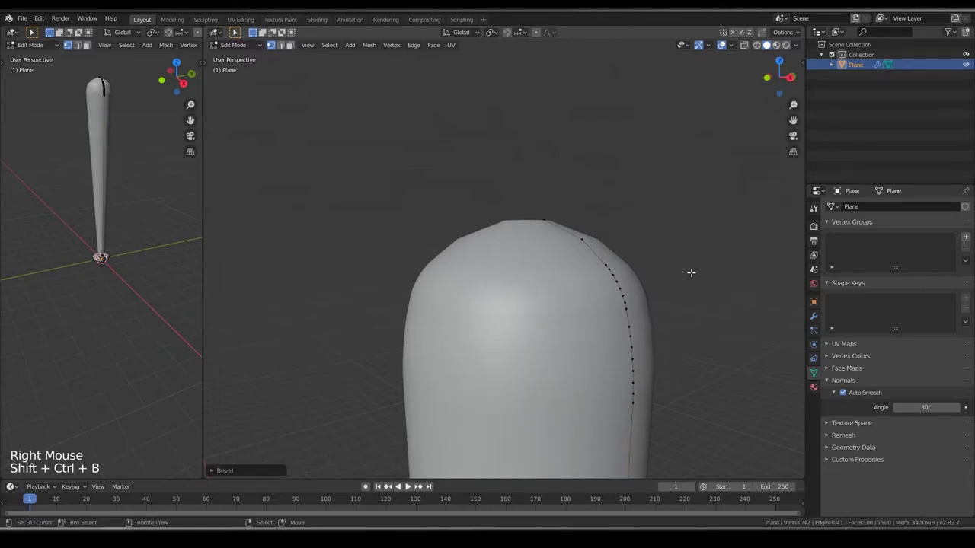
# Vertex-bevel the next upper corner vertex, then select the vertex on the top opening's rim.
pyautogui.moveTo(691, 277); pyautogui.dragTo(609, 226, button='middle')
pyautogui.rightClick(610, 226)
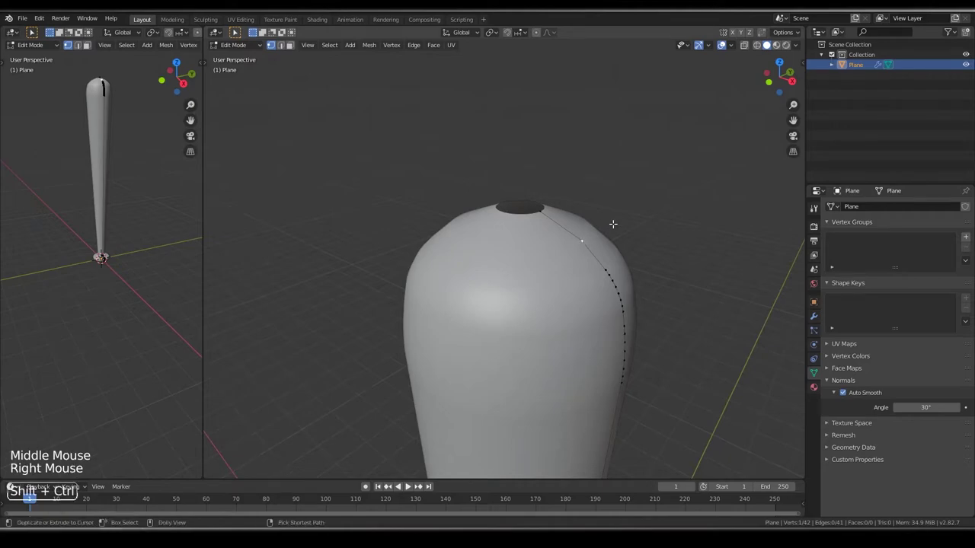
pyautogui.hotkey('shift', 'ctrl', 'b')
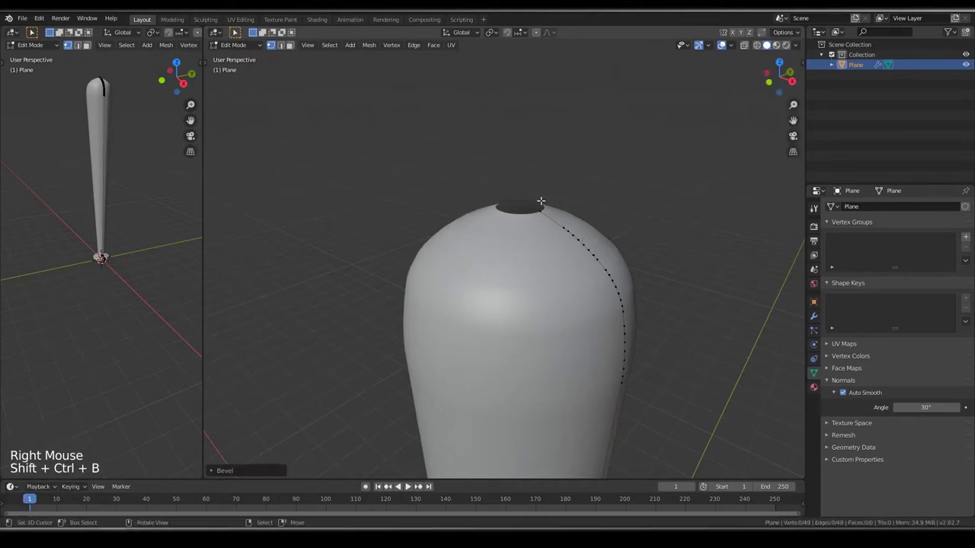
pyautogui.moveTo(631, 204); pyautogui.dragTo(536, 210, button='middle')
pyautogui.rightClick(536, 209)
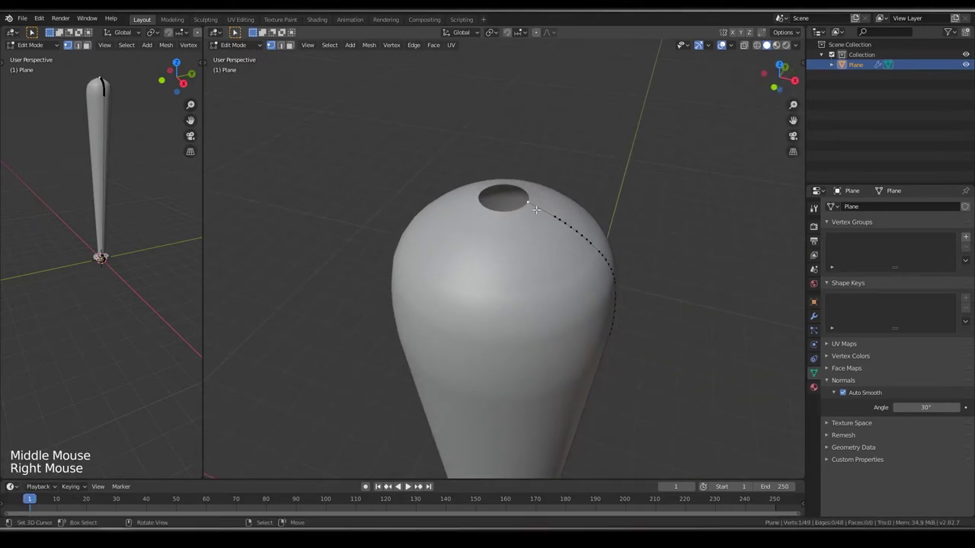
# Apply the Screw modifier so the bat becomes real mesh geometry.
pyautogui.press('Tab')
pyautogui.scroll(-6, 564, 303)
pyautogui.keyDown('shift'); pyautogui.moveTo(566, 305); pyautogui.dragTo(508, 275, button='middle'); pyautogui.keyUp('shift')
pyautogui.scroll(-6, 511, 91)
pyautogui.click(813, 316)
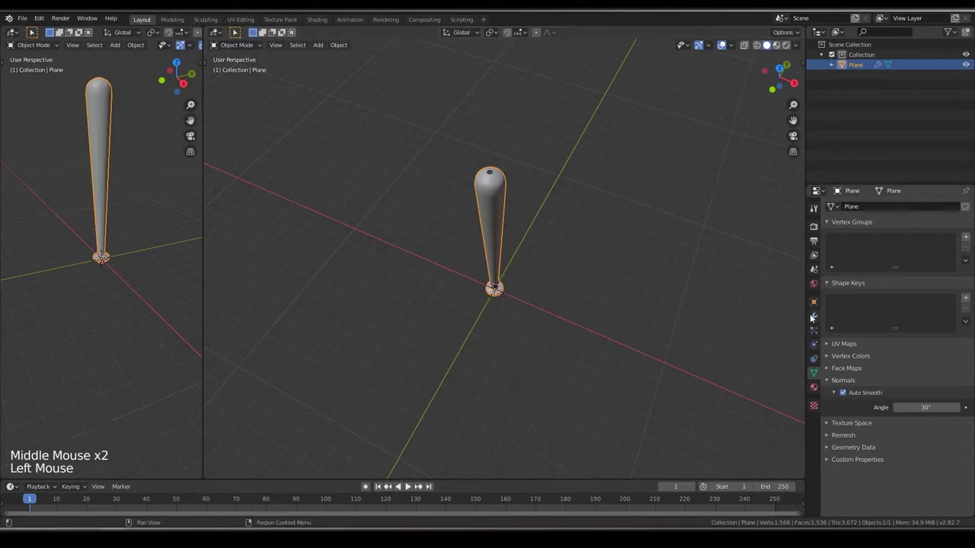
pyautogui.click(814, 317)
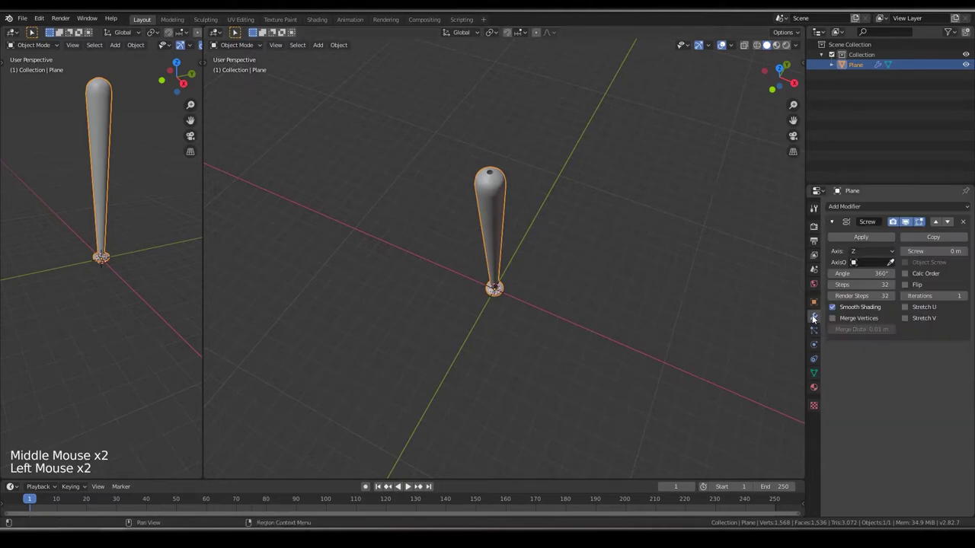
pyautogui.click(847, 238)
pyautogui.scroll(6, 486, 184)
# Lower the top rim, fill the opening with a face and bevel that cap.
pyautogui.press('Tab')
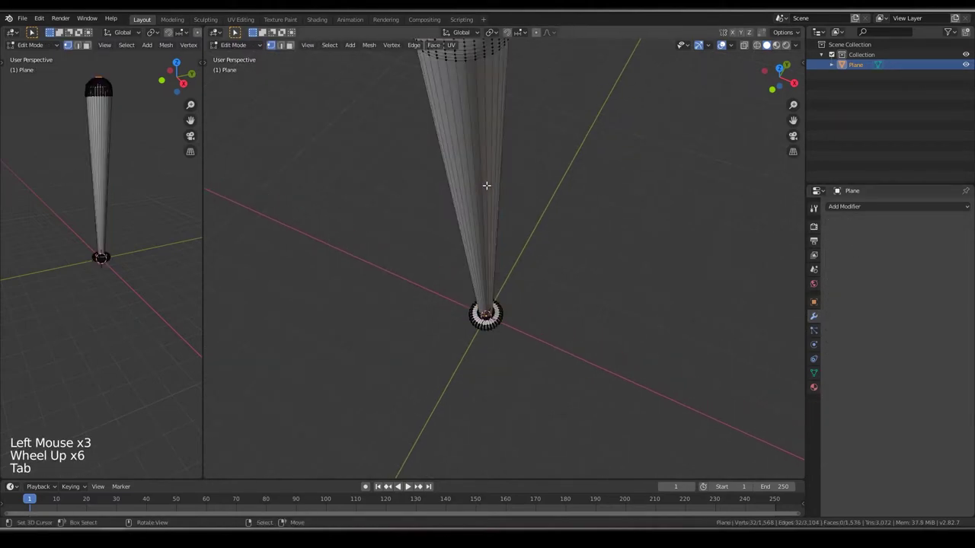
pyautogui.keyDown('shift'); pyautogui.moveTo(488, 185); pyautogui.dragTo(519, 312, button='middle'); pyautogui.keyUp('shift')
pyautogui.keyDown('shift'); pyautogui.moveTo(511, 251); pyautogui.dragTo(514, 321, button='middle'); pyautogui.keyUp('shift')
pyautogui.scroll(4, 479, 217)
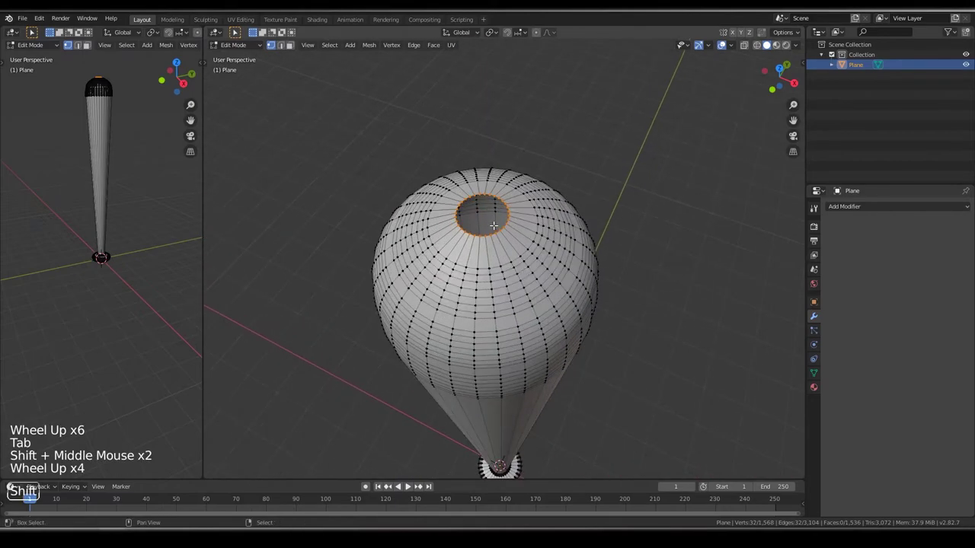
pyautogui.keyDown('shift'); pyautogui.moveTo(480, 217); pyautogui.dragTo(497, 269, button='middle'); pyautogui.keyUp('shift')
pyautogui.scroll(3, 510, 289)
pyautogui.press('KP_1')
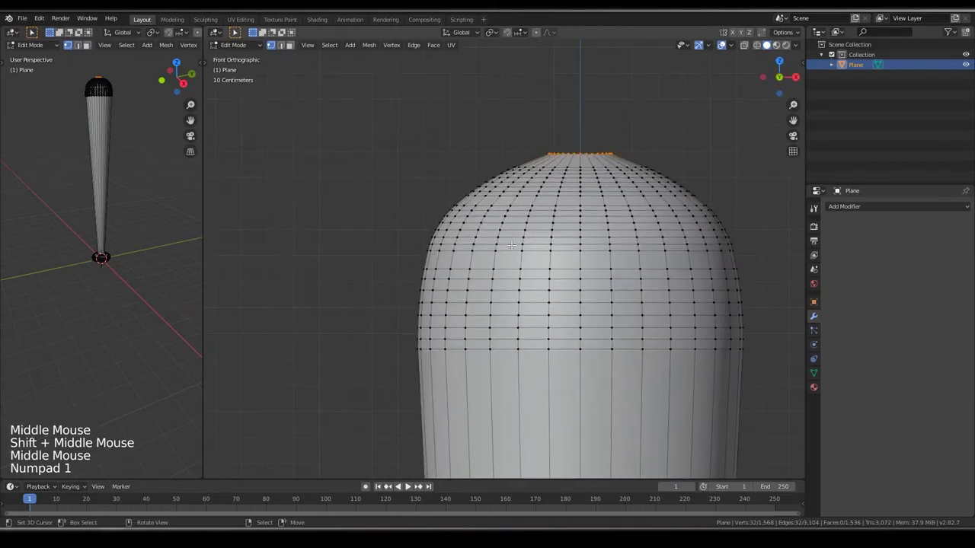
pyautogui.press('g')
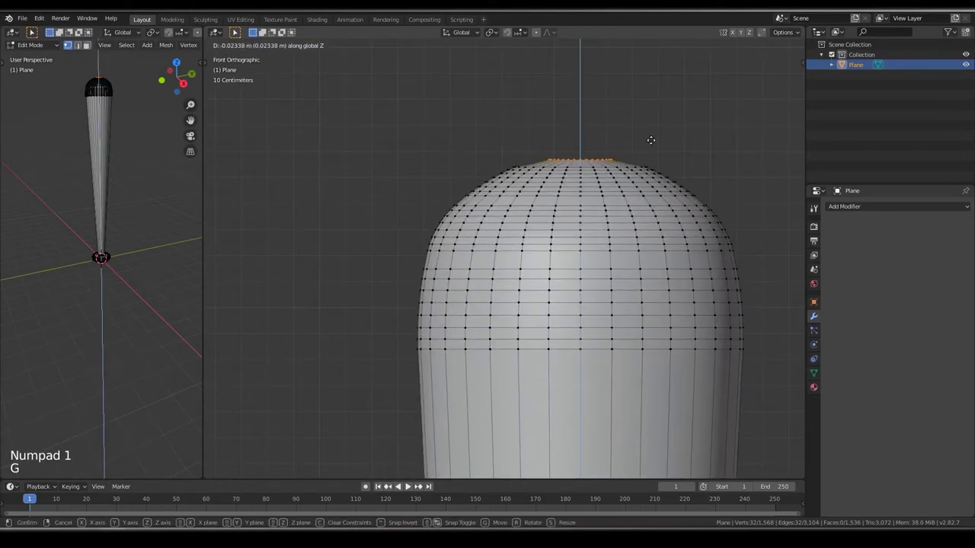
pyautogui.click(655, 137)
pyautogui.press('f')
pyautogui.moveTo(594, 124); pyautogui.dragTo(668, 181, button='middle')
pyautogui.hotkey('ctrl', 'b')
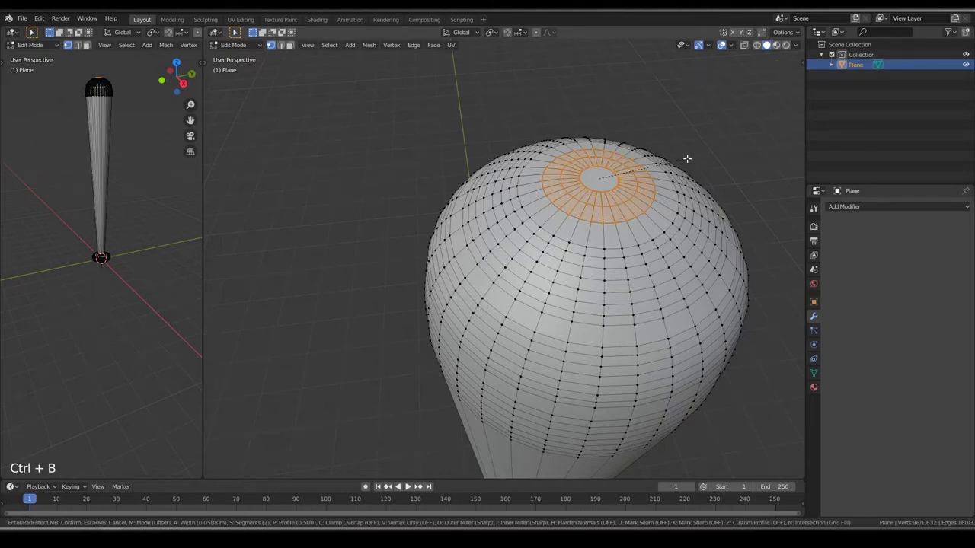
pyautogui.click(685, 157)
pyautogui.scroll(-3, 640, 208)
# Frame the whole bat in front view, then enter Edit Mode with nothing selected.
pyautogui.moveTo(639, 209); pyautogui.dragTo(660, 172, button='middle')
pyautogui.press('Tab')
pyautogui.scroll(-5, 544, 246)
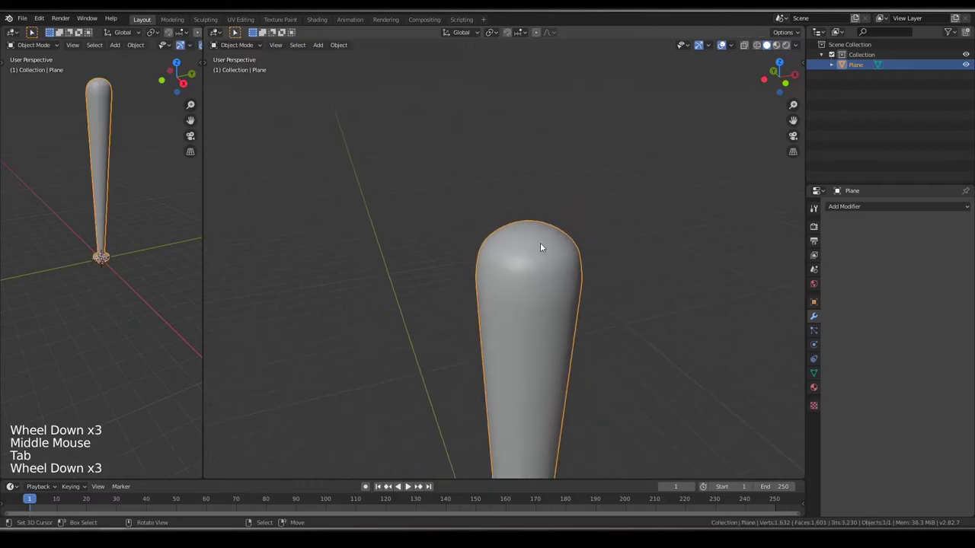
pyautogui.moveTo(543, 246); pyautogui.dragTo(577, 288, button='middle')
pyautogui.scroll(-2, 578, 288)
pyautogui.scroll(-6, 575, 287)
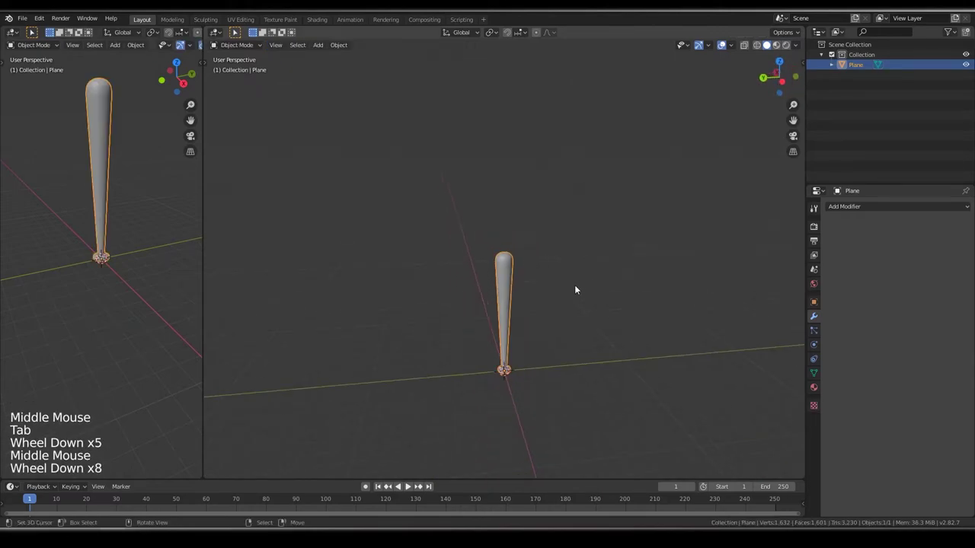
pyautogui.press('KP_1')
pyautogui.scroll(5, 565, 288)
pyautogui.scroll(-4, 565, 290)
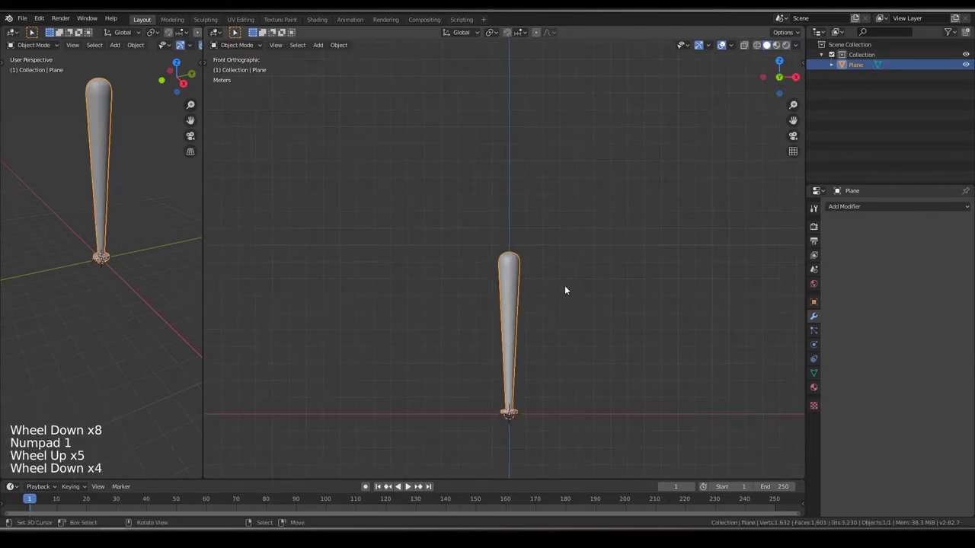
pyautogui.scroll(3, 541, 267)
pyautogui.keyDown('shift'); pyautogui.moveTo(551, 355); pyautogui.dragTo(542, 297, button='middle'); pyautogui.keyUp('shift')
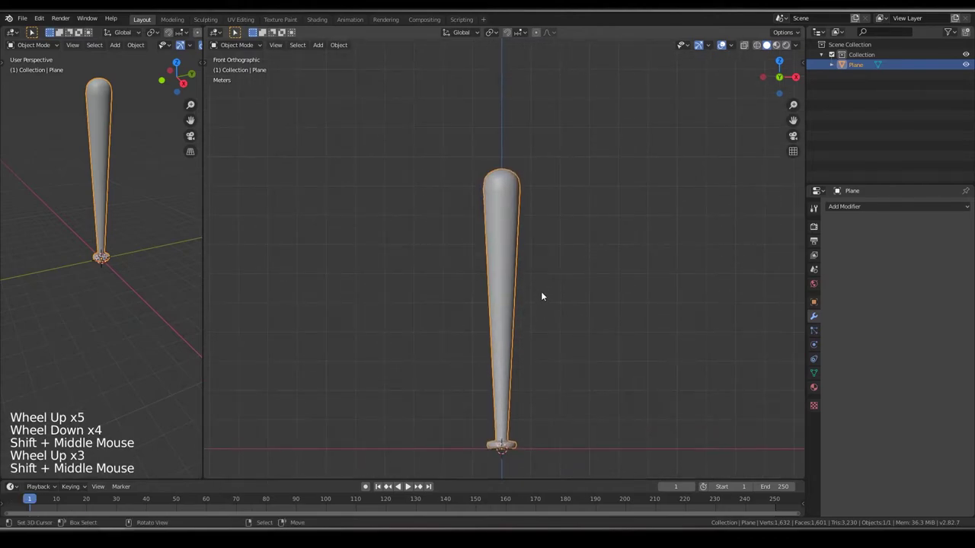
pyautogui.press('Tab')
pyautogui.scroll(1, 538, 325)
pyautogui.keyDown('shift'); pyautogui.moveTo(538, 463); pyautogui.dragTo(520, 289, button='middle'); pyautogui.keyUp('shift')
pyautogui.hotkey('alt', 'a')
# Cut an edge loop on the shaft and slide it down next to the knob.
pyautogui.scroll(3, 537, 319)
pyautogui.hotkey('ctrl', 'r')
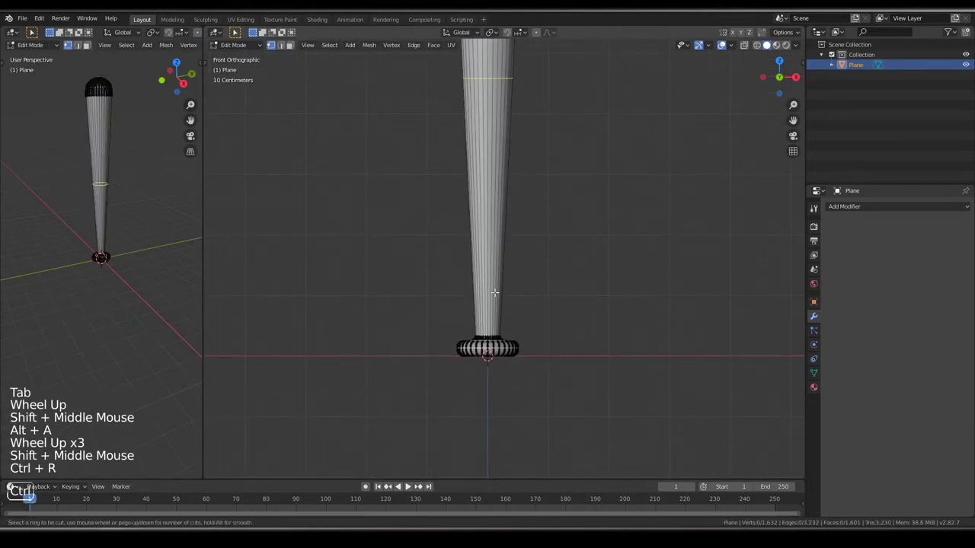
pyautogui.click(522, 80)
pyautogui.rightClick(521, 80)
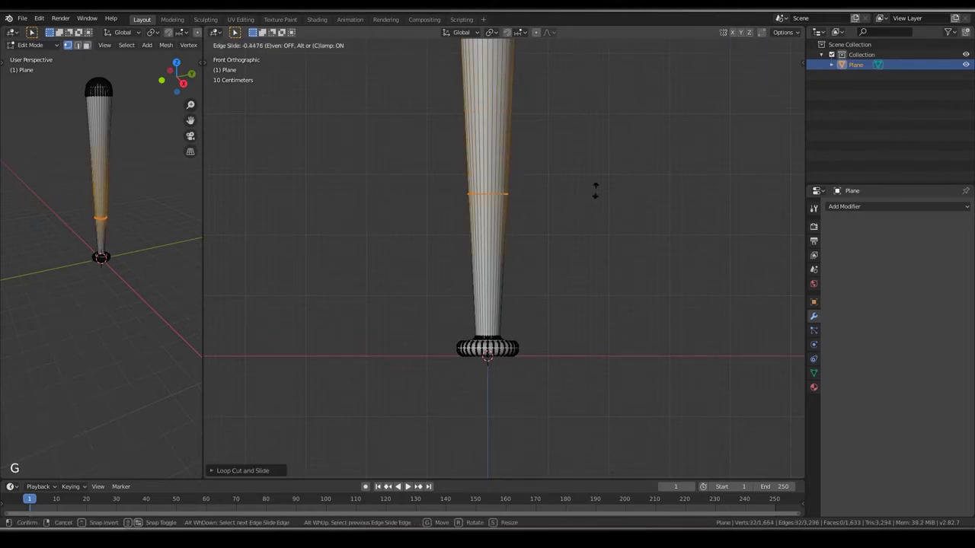
pyautogui.click(581, 317)
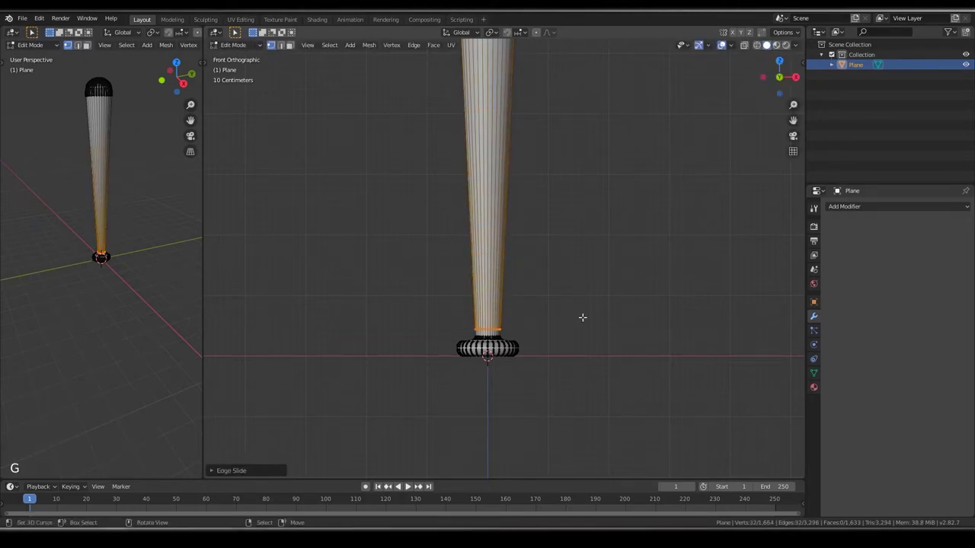
# Add a second loop above the grip and select the face band between the loops.
pyautogui.hotkey('ctrl', 'r')
pyautogui.click(563, 93)
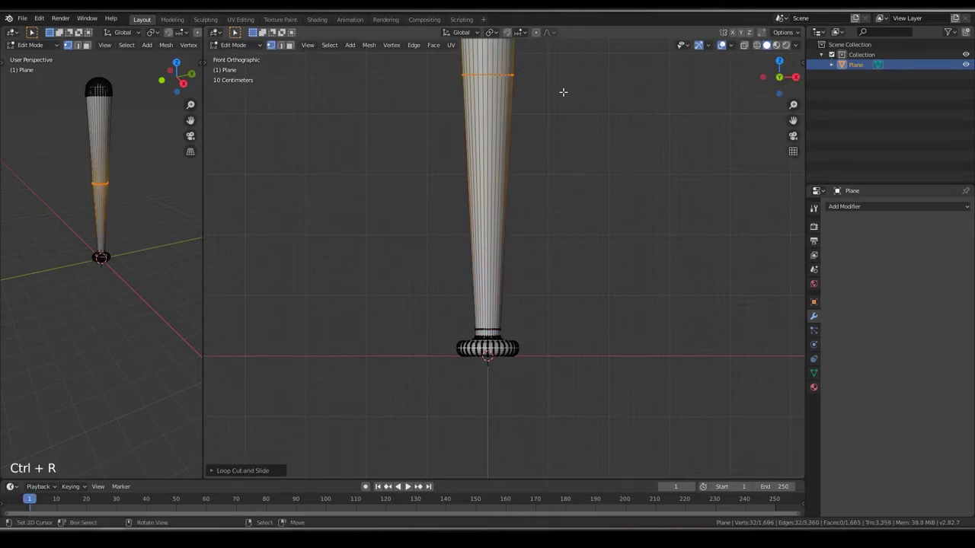
pyautogui.click(544, 282)
pyautogui.press('3')
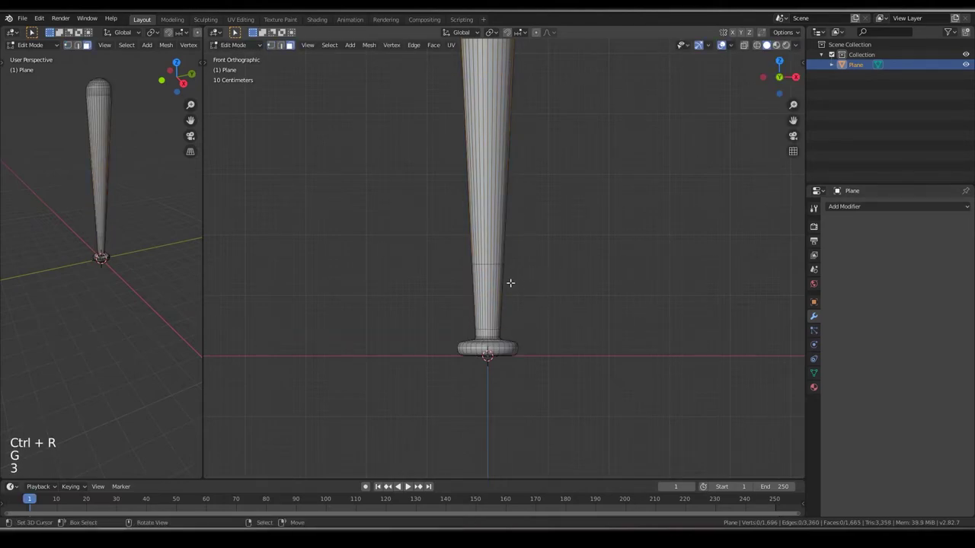
pyautogui.keyDown('alt'); pyautogui.rightClick(516, 279); pyautogui.keyUp('alt')
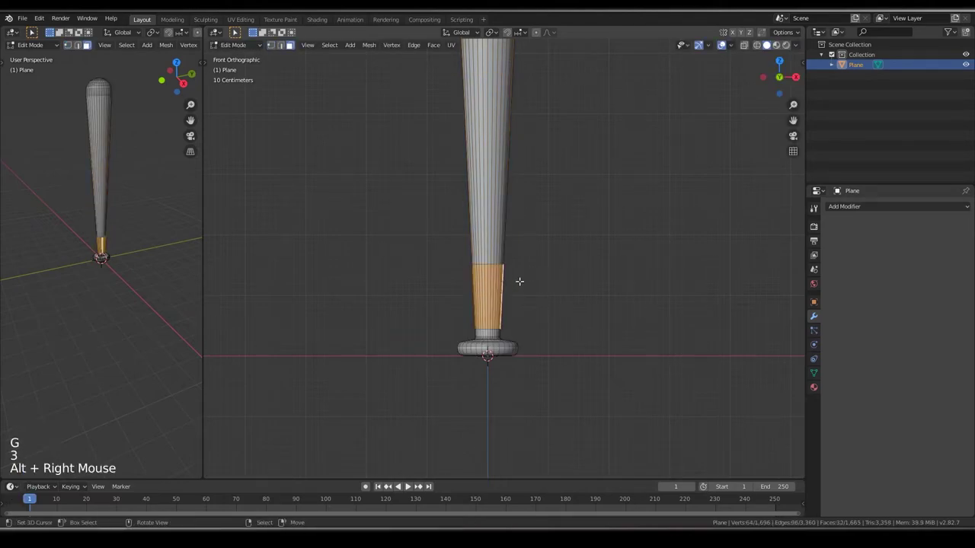
# Create a new material named Steel and make it fully metallic.
pyautogui.click(814, 386)
pyautogui.click(872, 247)
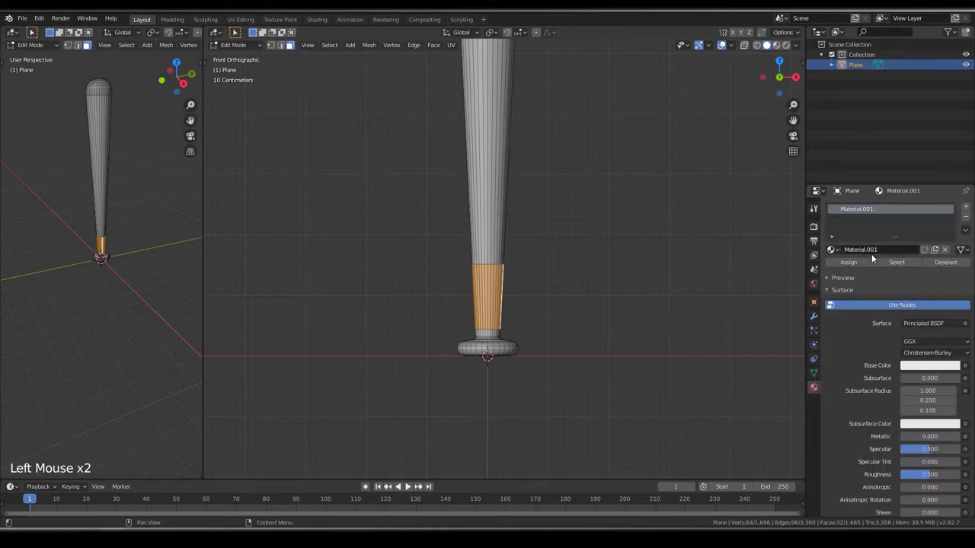
pyautogui.click(872, 250)
pyautogui.write('Steel')
pyautogui.press('Return')
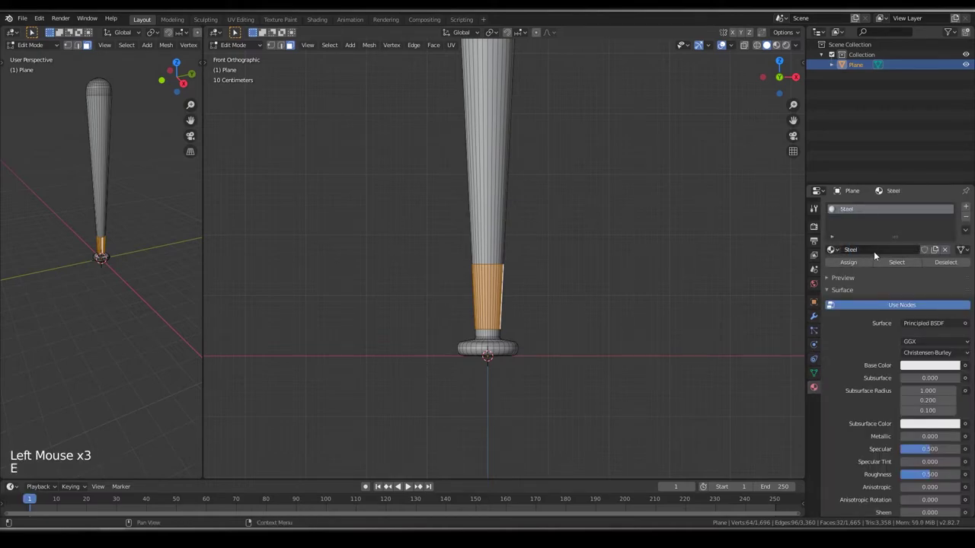
pyautogui.click(947, 436)
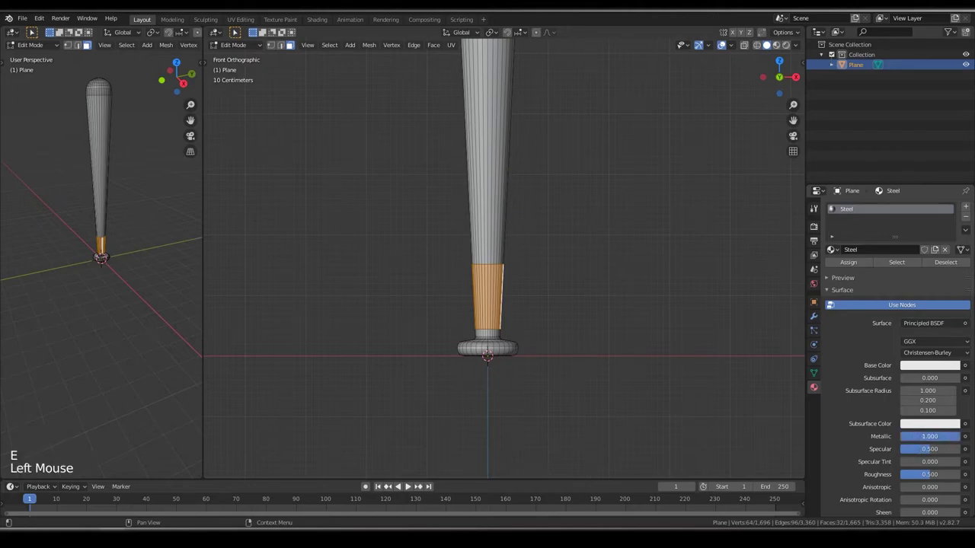
# Change the viewport shading, return to Object Mode and frame the bat in view.
pyautogui.press('z')
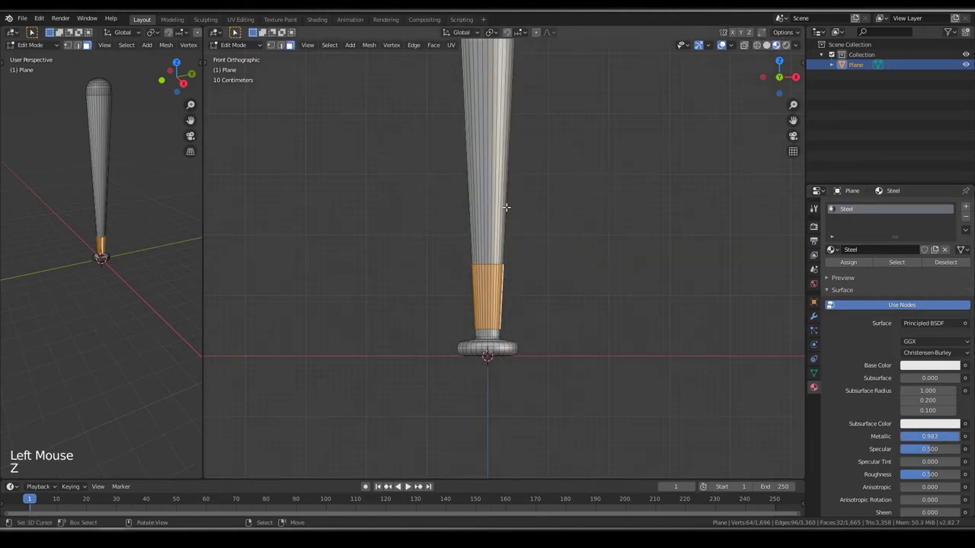
pyautogui.press('Tab')
pyautogui.press('4')
pyautogui.scroll(-2, 520, 239)
pyautogui.moveTo(521, 239)
pyautogui.keyDown('shift'); pyautogui.mouseDown(button='middle')
pyautogui.moveTo(527, 262)
pyautogui.moveTo(436, 178)
pyautogui.moveTo(468, 243)
pyautogui.mouseUp(button='middle'); pyautogui.keyUp('shift')
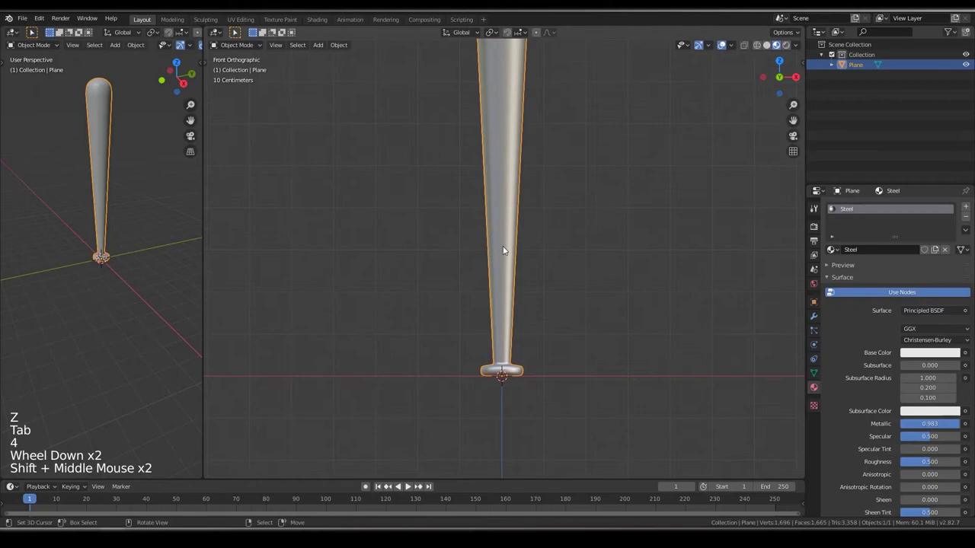
# Add a second material slot holding a new material named Wood.
pyautogui.rightClick(849, 326)
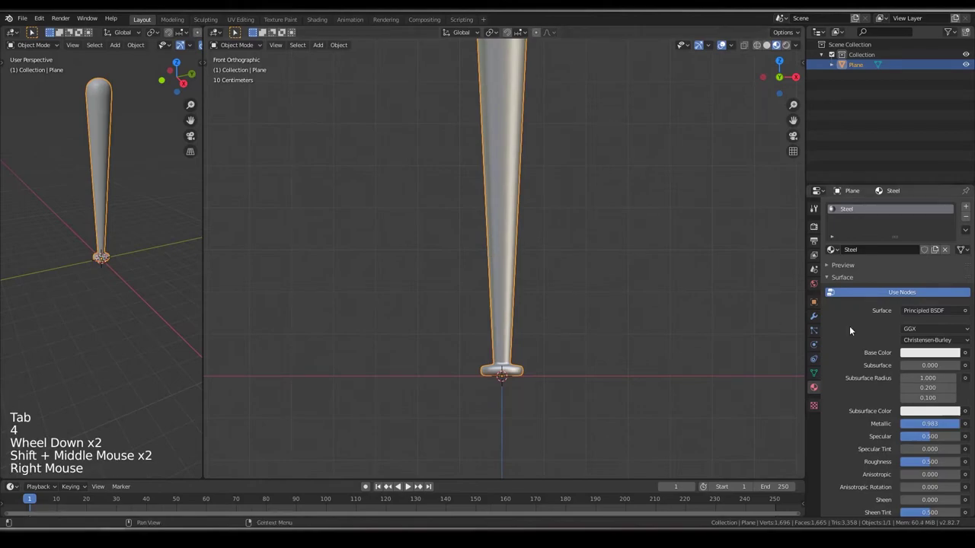
pyautogui.click(966, 207)
pyautogui.click(861, 270)
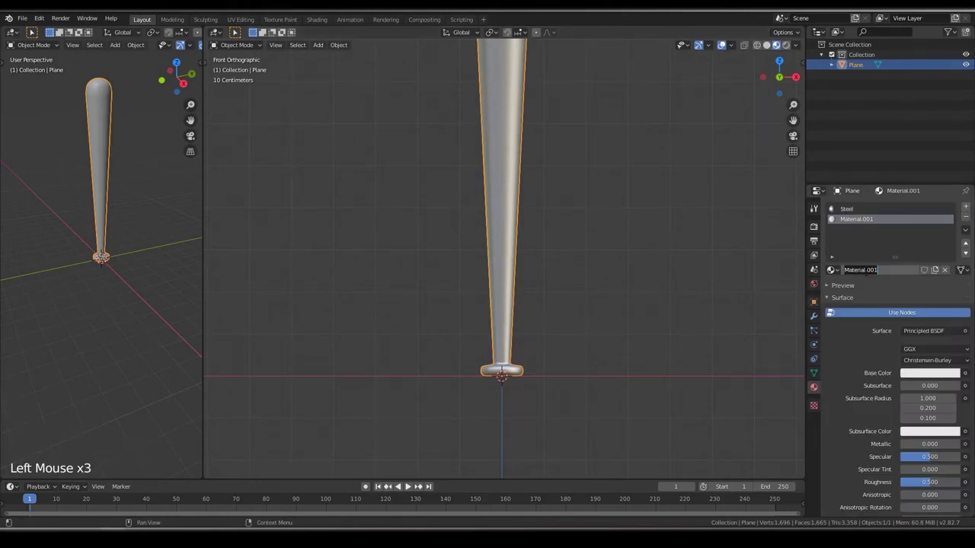
pyautogui.write('Wood')
pyautogui.press('Return')
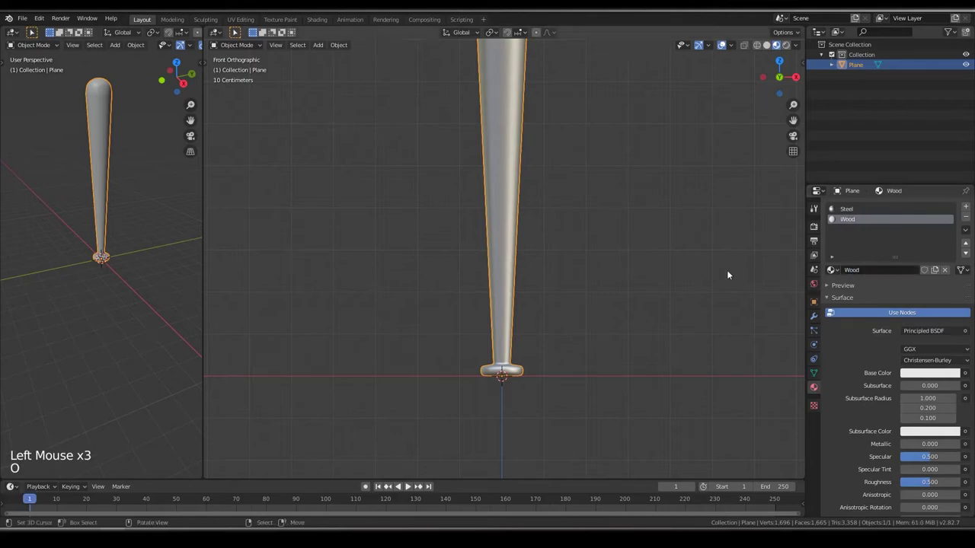
pyautogui.press('Tab')
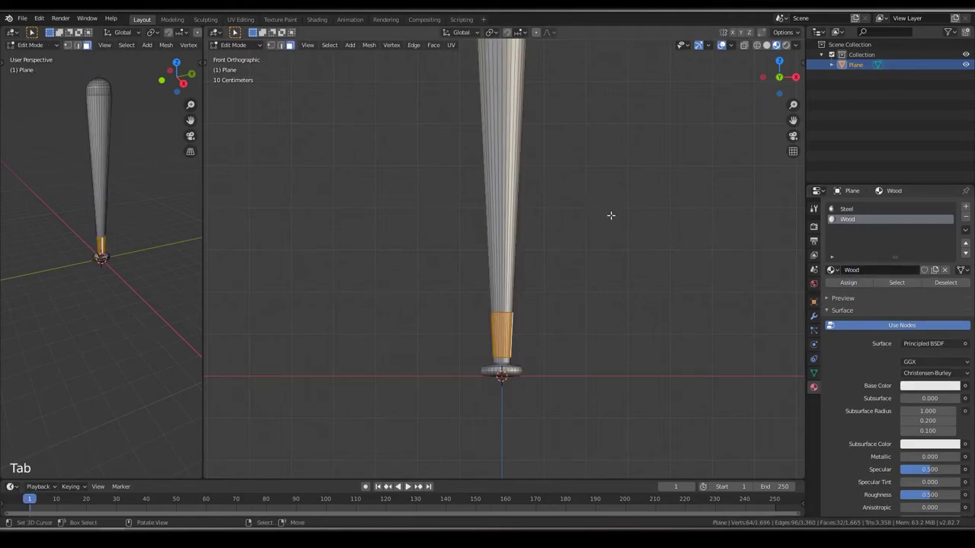
# Invert the selection to the barrel and knob and assign them the Wood material.
pyautogui.hotkey('ctrl', 'i')
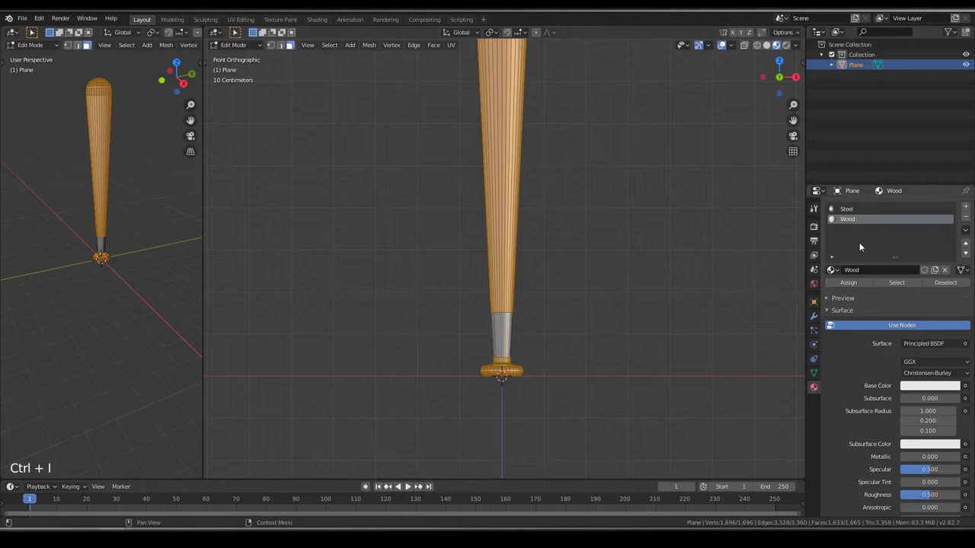
pyautogui.click(847, 284)
pyautogui.press('Tab')
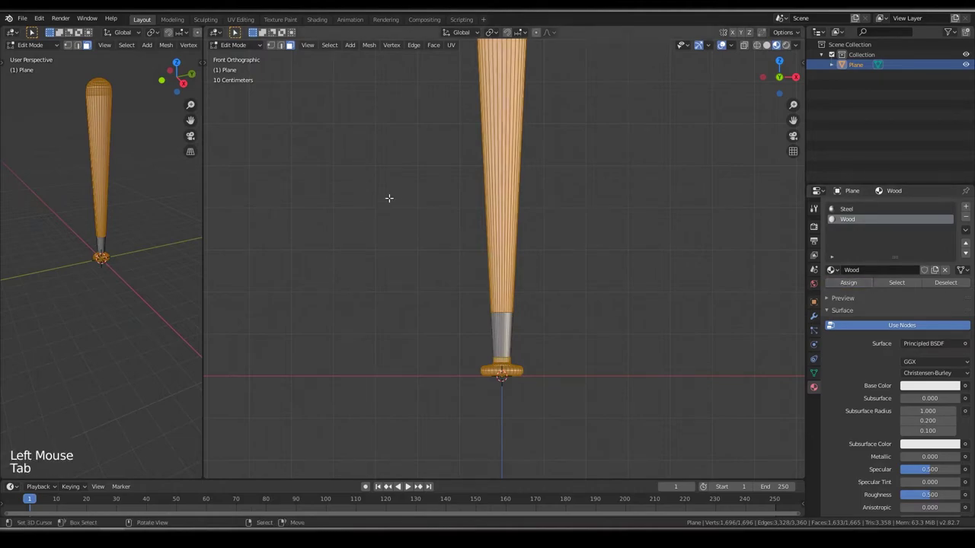
pyautogui.scroll(-4, 521, 215)
pyautogui.keyDown('shift'); pyautogui.moveTo(525, 260); pyautogui.dragTo(538, 303, button='middle'); pyautogui.keyUp('shift')
pyautogui.scroll(7, 528, 239)
# Change the viewport shading and make the Steel slot the active material.
pyautogui.rightClick(538, 303)
pyautogui.press('z')
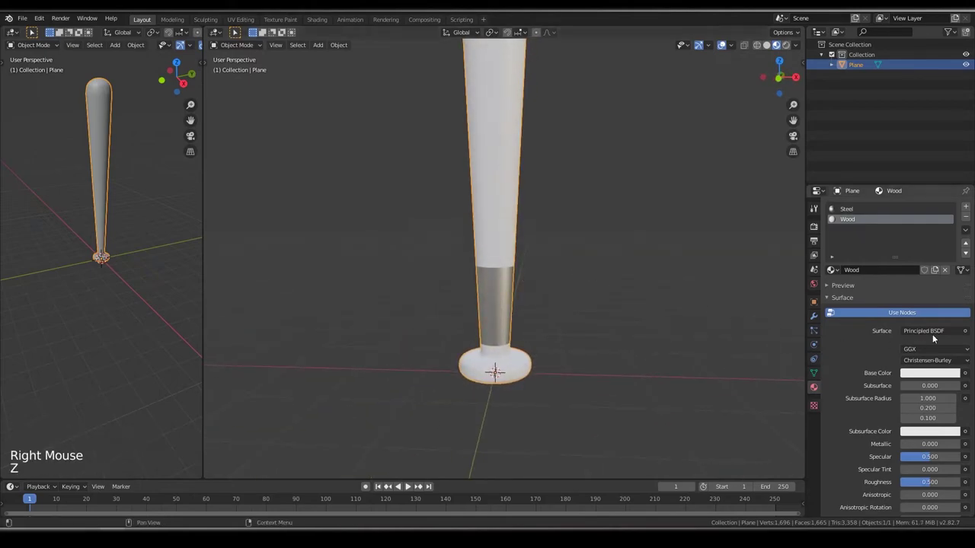
pyautogui.click(852, 210)
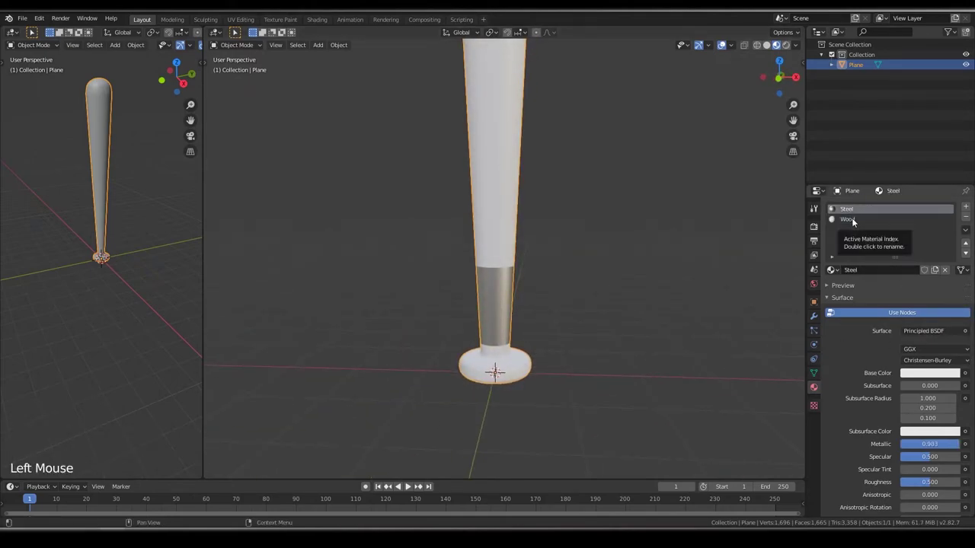
# Set the Steel material's Specular to 0.917 and Roughness to 0.250.
pyautogui.scroll(-3, 914, 389)
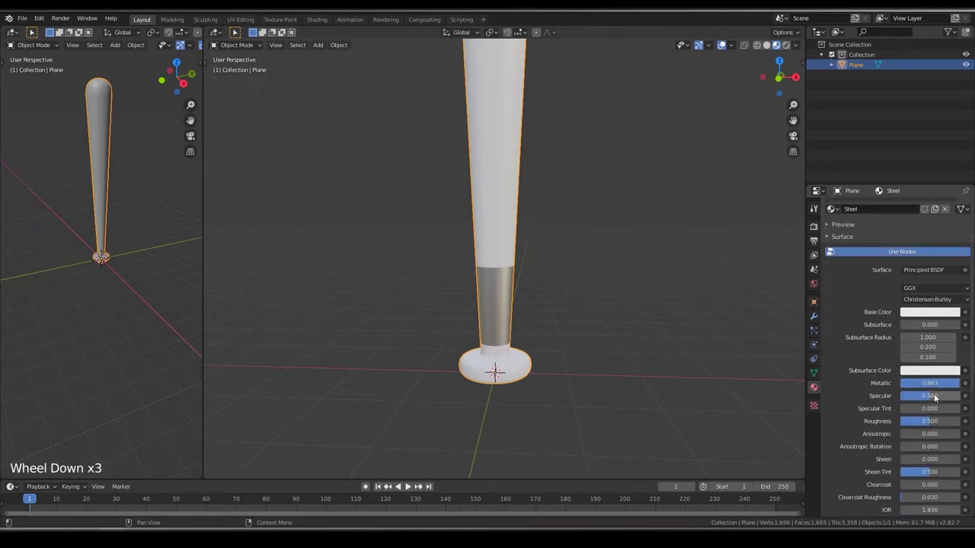
pyautogui.moveTo(935, 396); pyautogui.dragTo(915, 420)
pyautogui.scroll(-7, 914, 420)
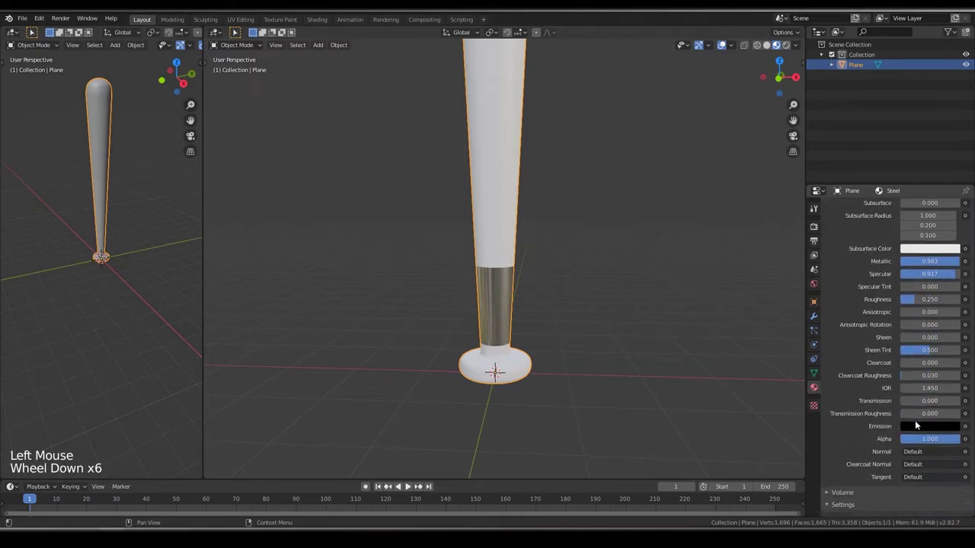
pyautogui.scroll(-7, 926, 343)
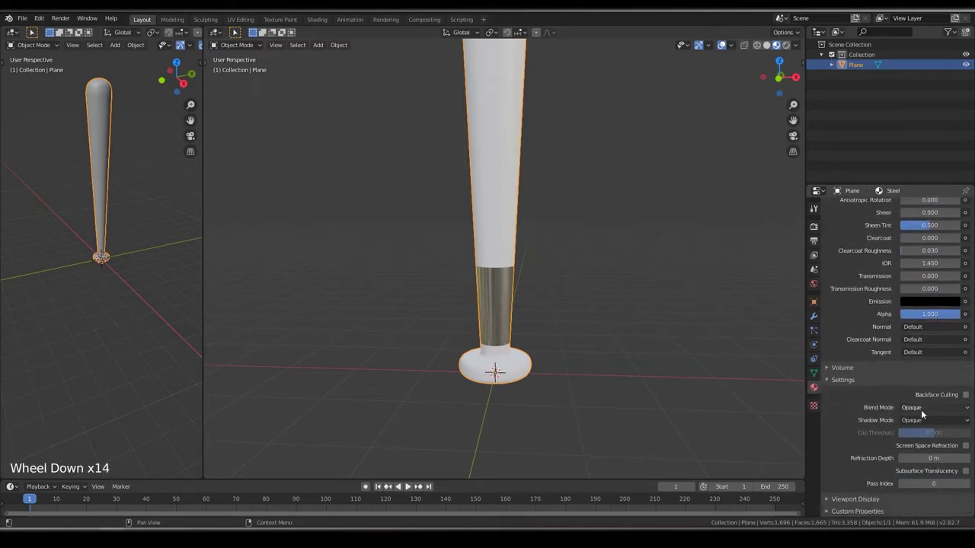
pyautogui.scroll(-5, 606, 266)
# Reframe the bat in front view and open textures.com in the browser.
pyautogui.press('KP_1')
pyautogui.scroll(-3, 606, 271)
pyautogui.keyDown('shift'); pyautogui.moveTo(605, 270); pyautogui.dragTo(570, 254, button='middle'); pyautogui.keyUp('shift')
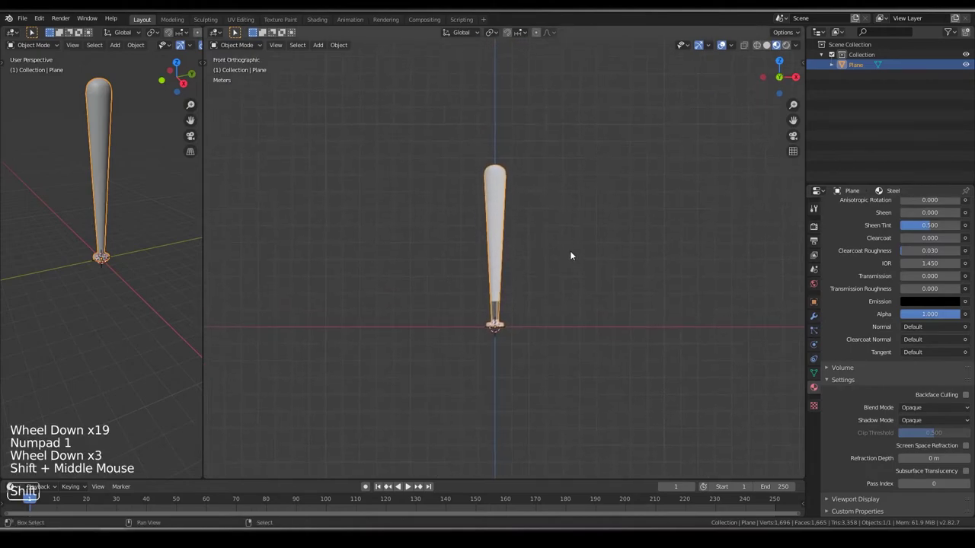
pyautogui.scroll(3, 870, 308)
pyautogui.scroll(12, 870, 308)
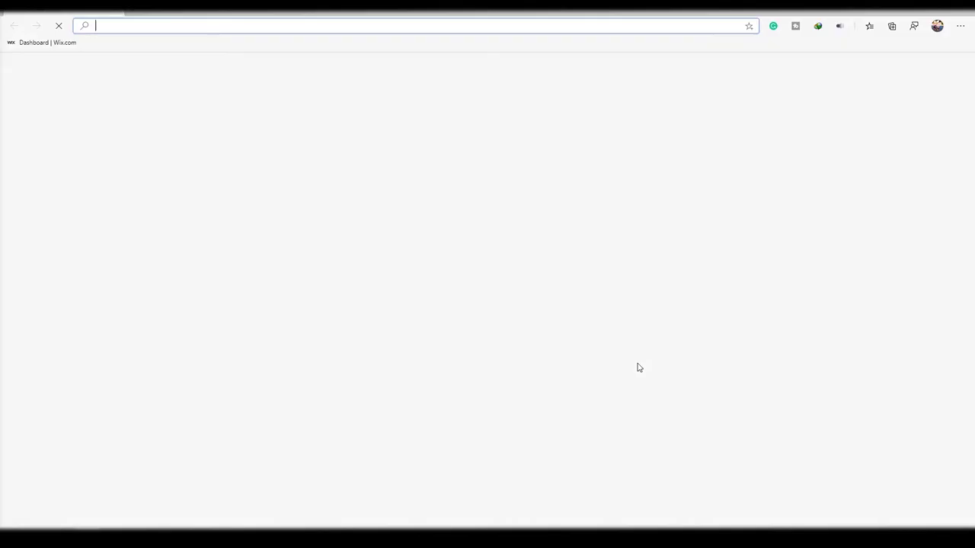
pyautogui.write('text')
pyautogui.press('Return')
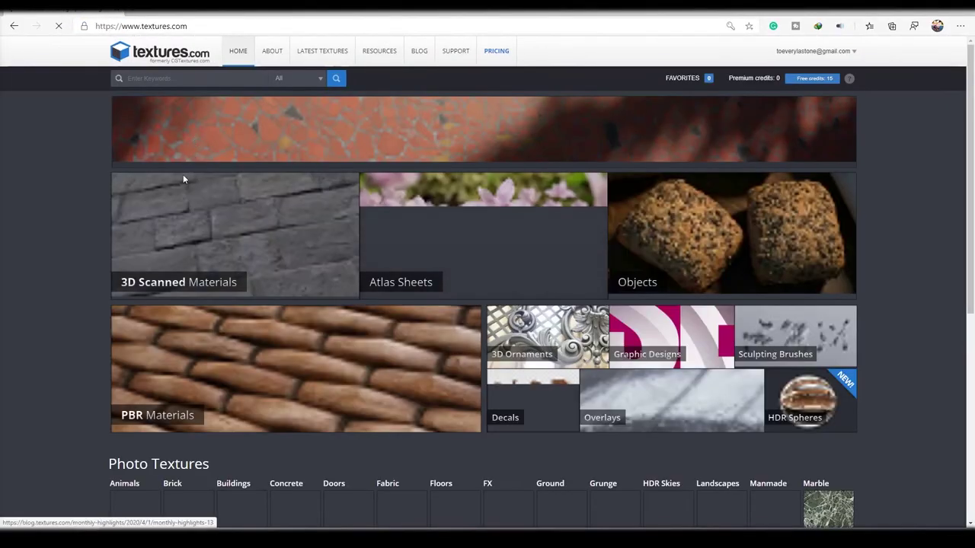
# Search textures.com for 'wood' and open the Fine Wenge Hard Wood texture page.
pyautogui.click(203, 78)
pyautogui.write('wood')
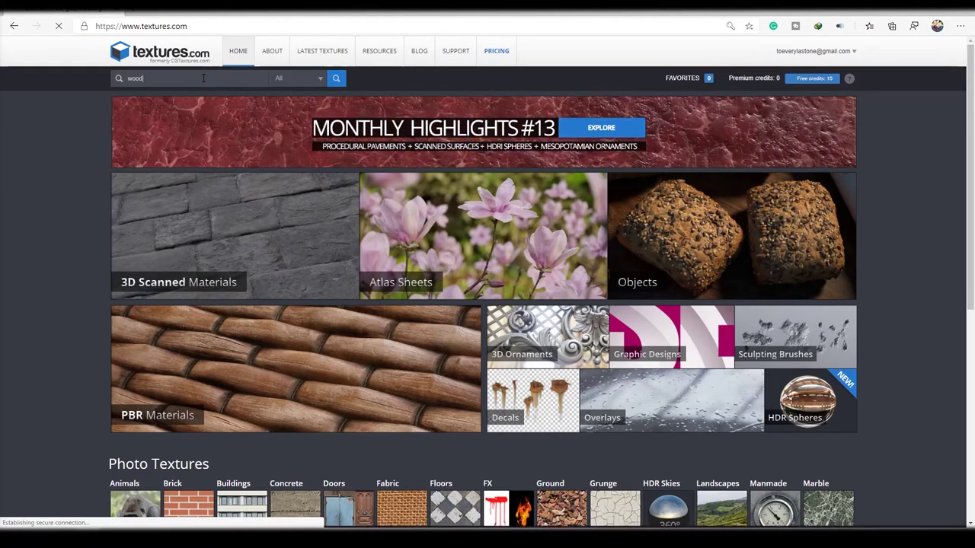
pyautogui.press('Return')
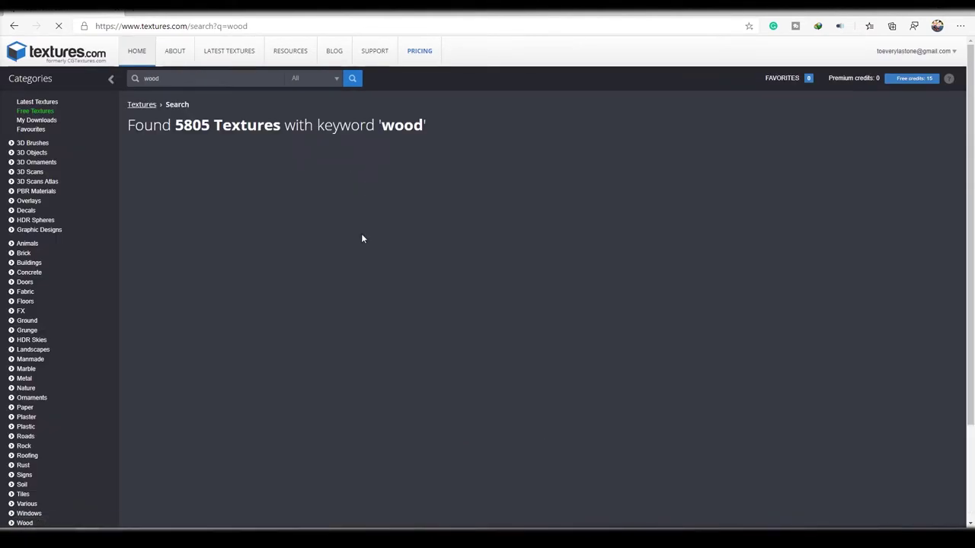
pyautogui.scroll(-1, 327, 213)
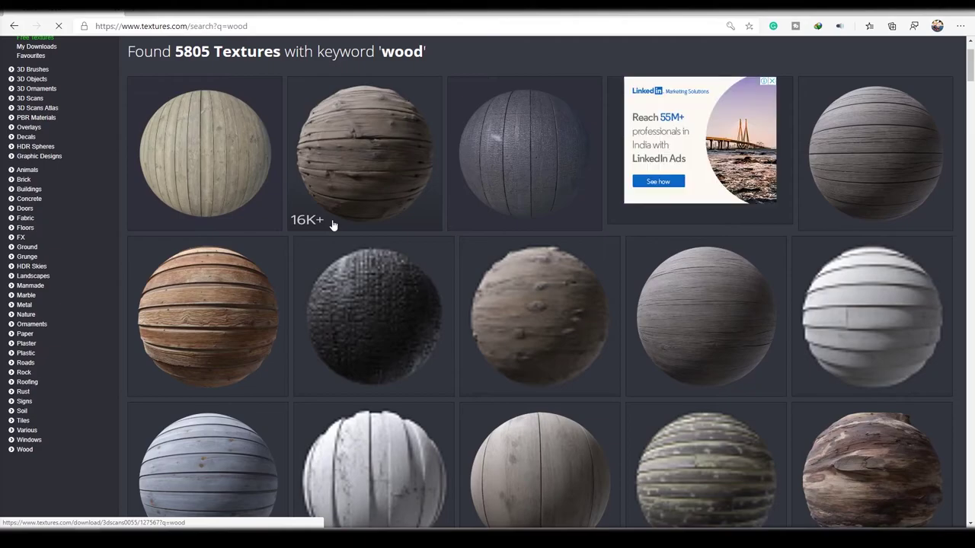
pyautogui.scroll(-4, 333, 224)
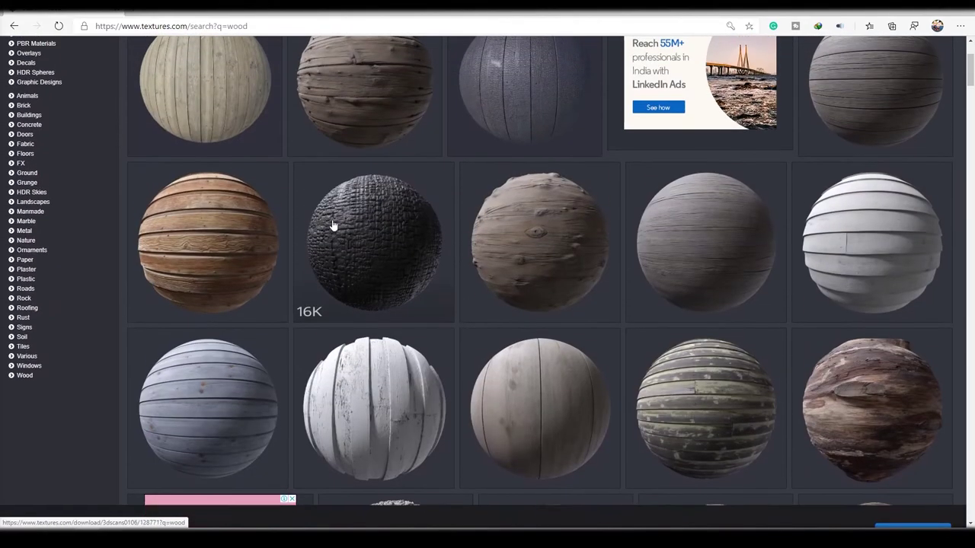
pyautogui.scroll(-8, 333, 225)
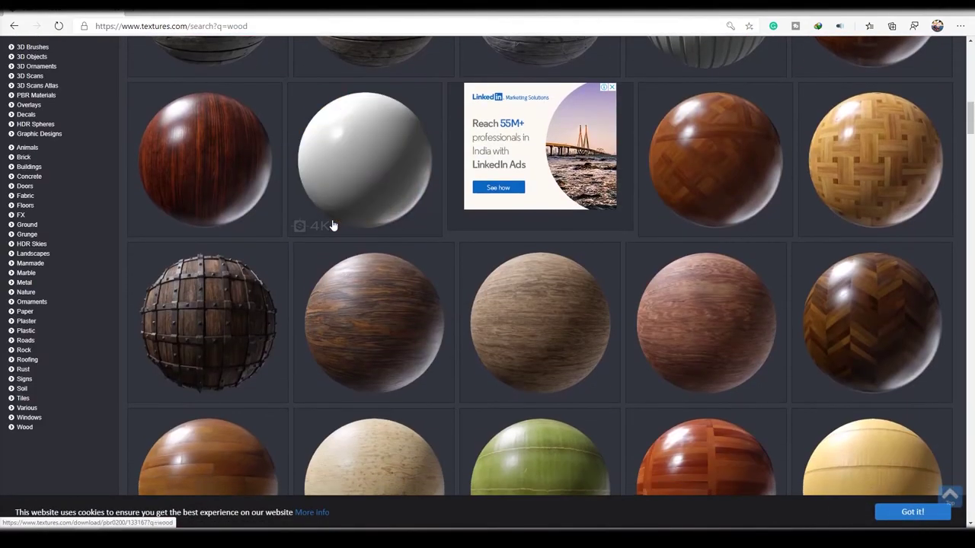
pyautogui.scroll(-1, 332, 226)
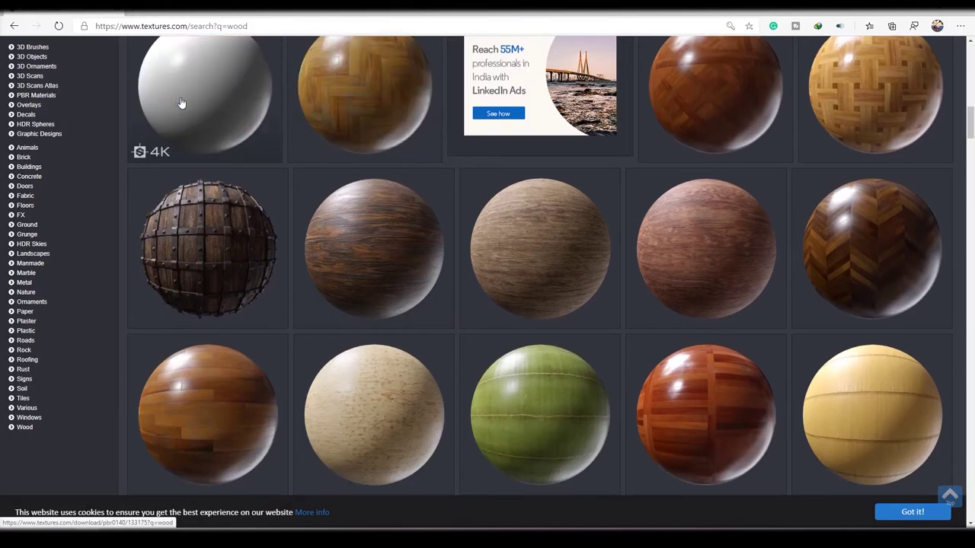
pyautogui.click(181, 103)
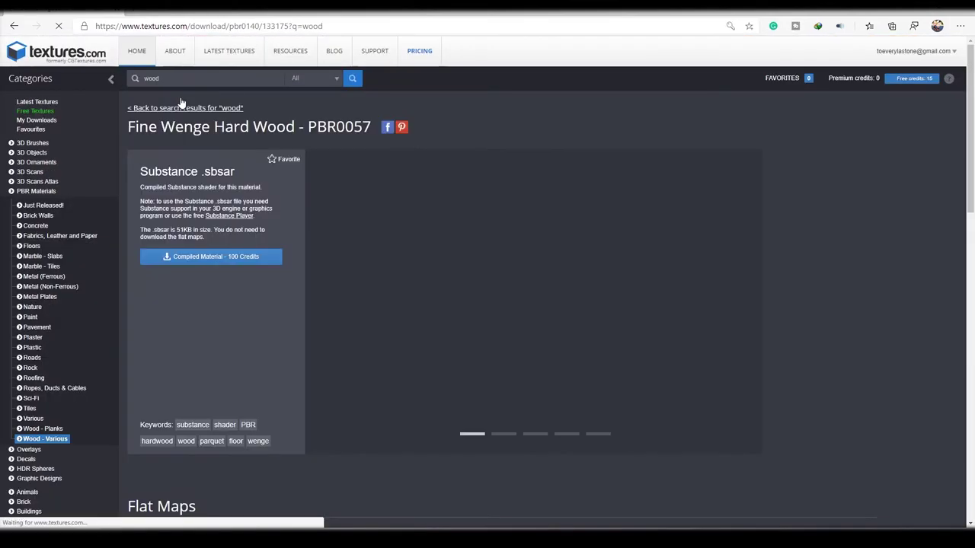
# Download the medium 1024x1024 albedo map of the Wenge wood.
pyautogui.scroll(-6, 326, 264)
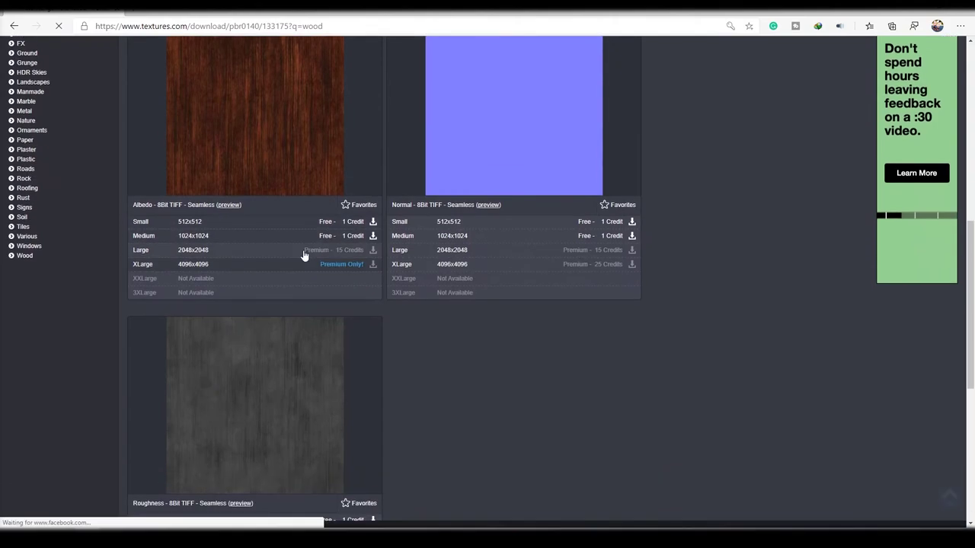
pyautogui.scroll(-1, 183, 222)
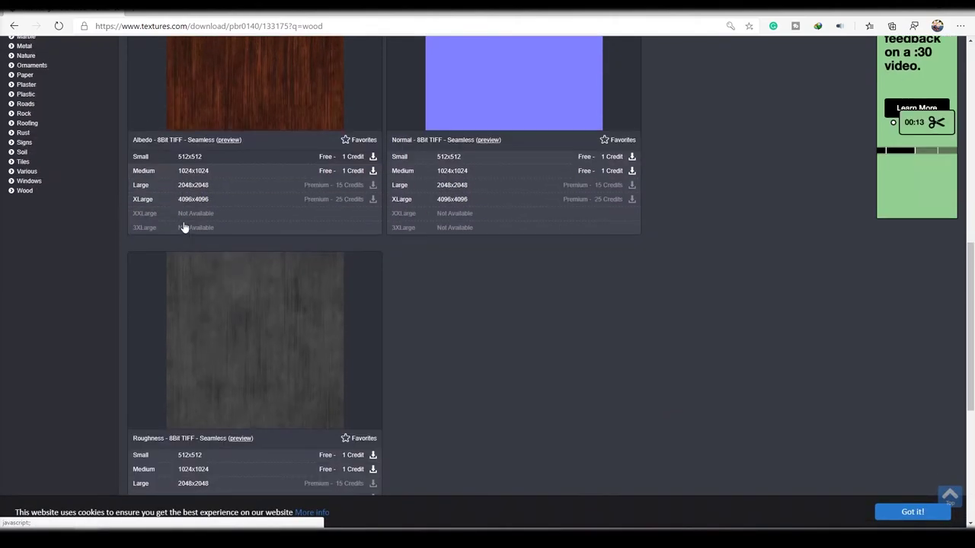
pyautogui.click(194, 162)
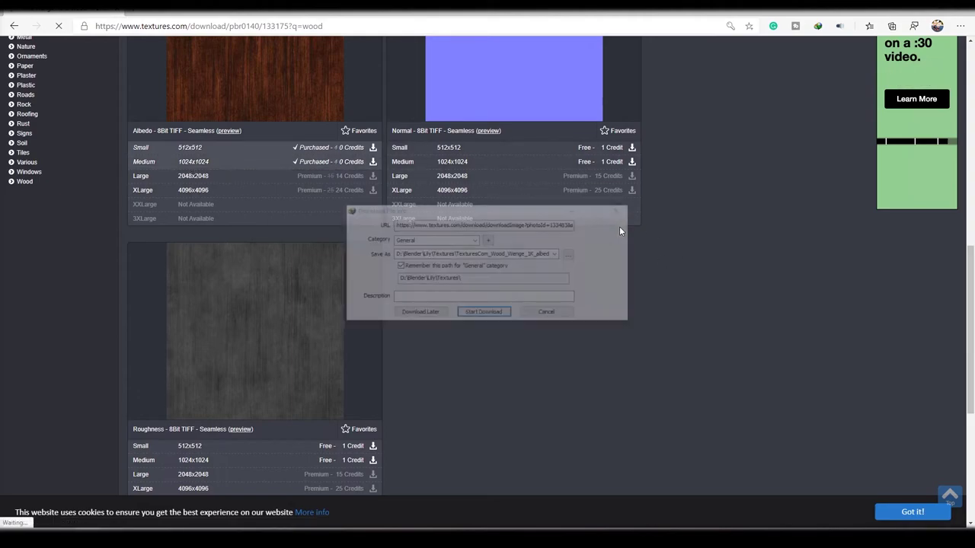
pyautogui.click(483, 313)
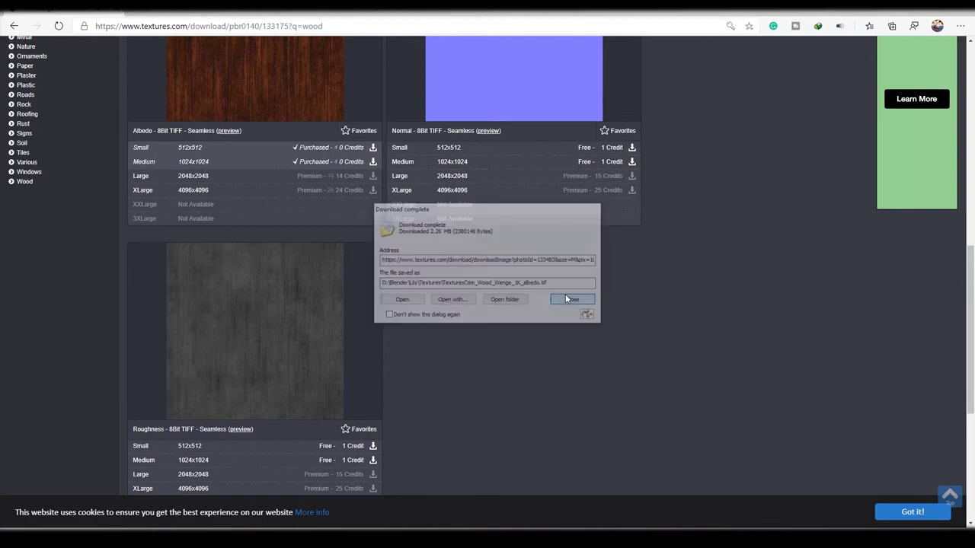
pyautogui.click(574, 300)
# Download the medium 1024x1024 roughness map of the Wenge wood.
pyautogui.scroll(2, 478, 166)
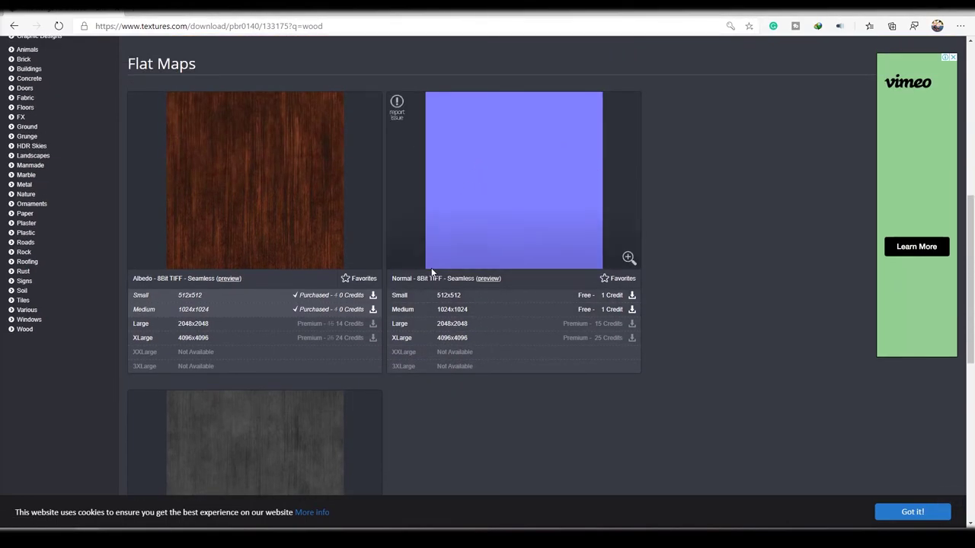
pyautogui.scroll(-3, 434, 275)
pyautogui.click(190, 391)
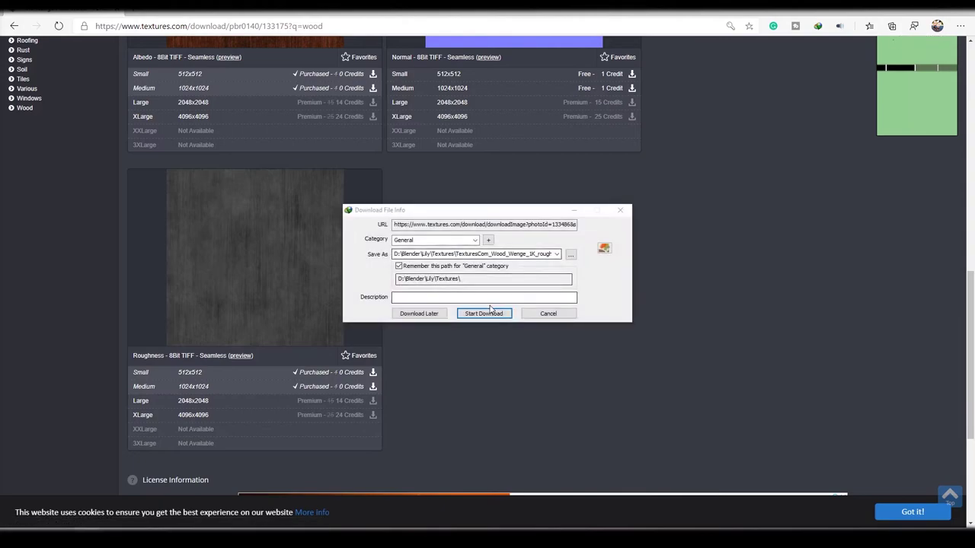
pyautogui.click(485, 314)
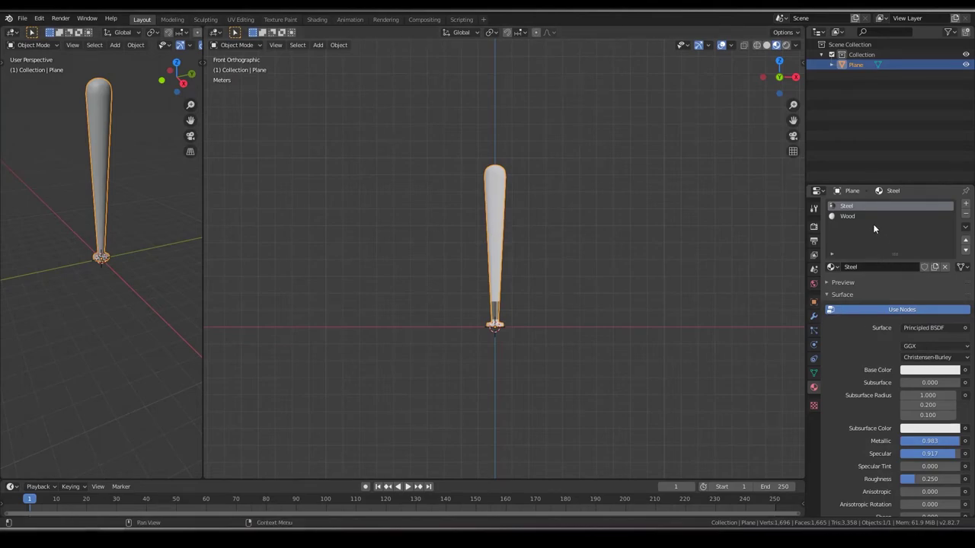
# Make Wood the active material, then split and widen the left viewport.
pyautogui.click(870, 216)
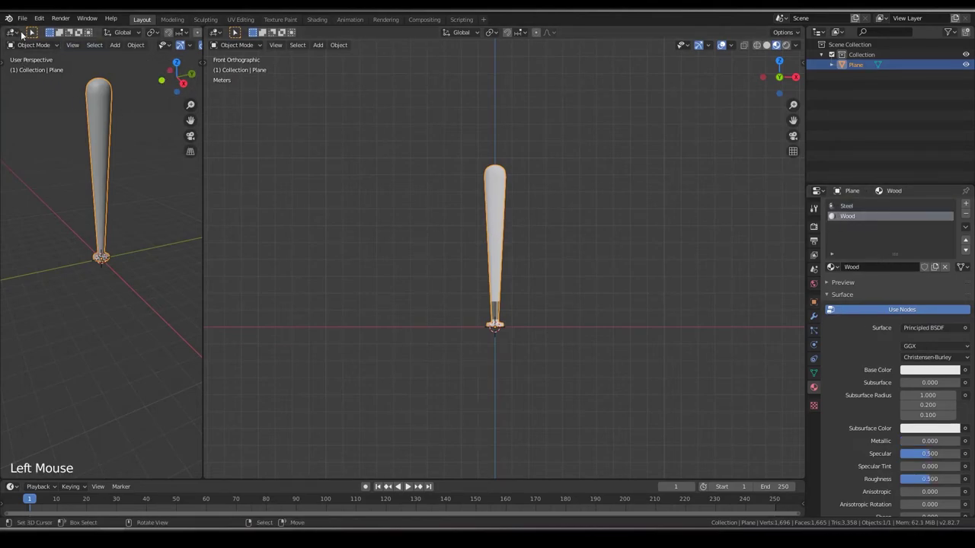
pyautogui.moveTo(7, 57); pyautogui.dragTo(76, 397)
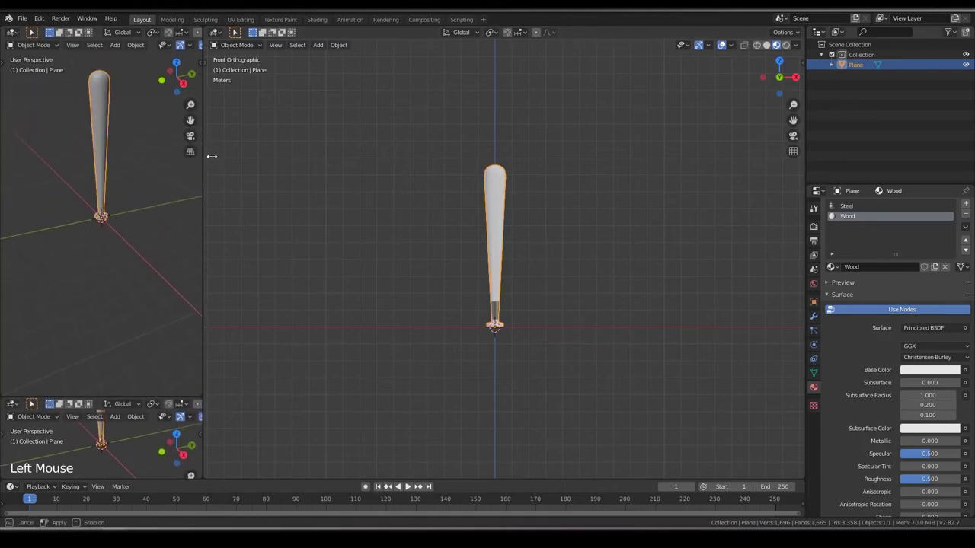
pyautogui.moveTo(202, 152); pyautogui.dragTo(356, 151)
# Turn the upper left view into a Shader Editor and select the Principled BSDF node.
pyautogui.click(12, 32)
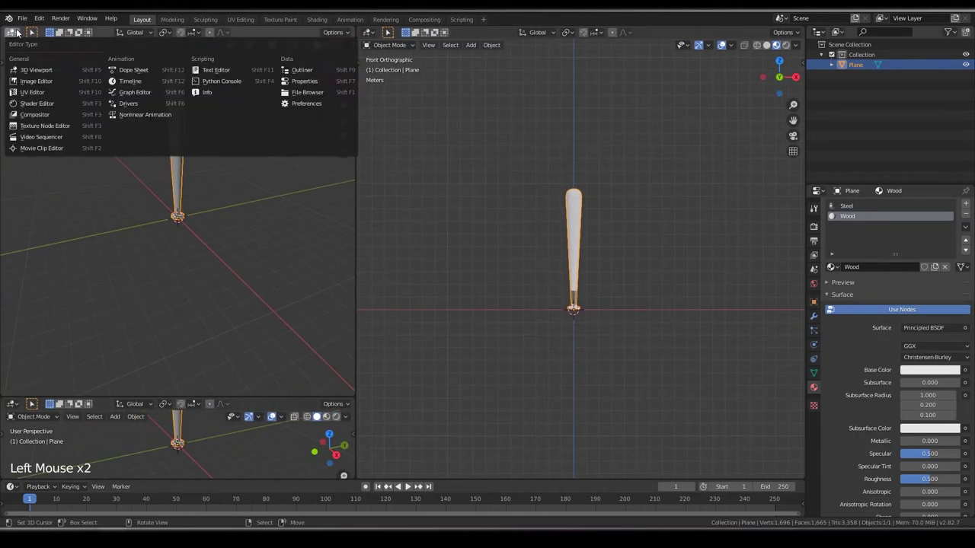
pyautogui.click(46, 104)
pyautogui.moveTo(37, 133); pyautogui.dragTo(124, 165, button='middle')
pyautogui.click(124, 164)
pyautogui.click(125, 171)
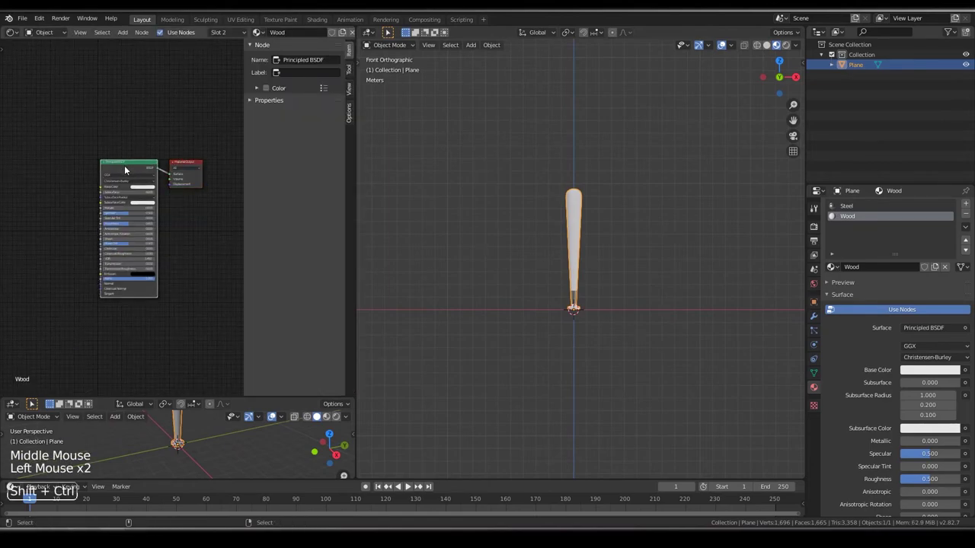
pyautogui.hotkey('ctrl', 'shift', 't')
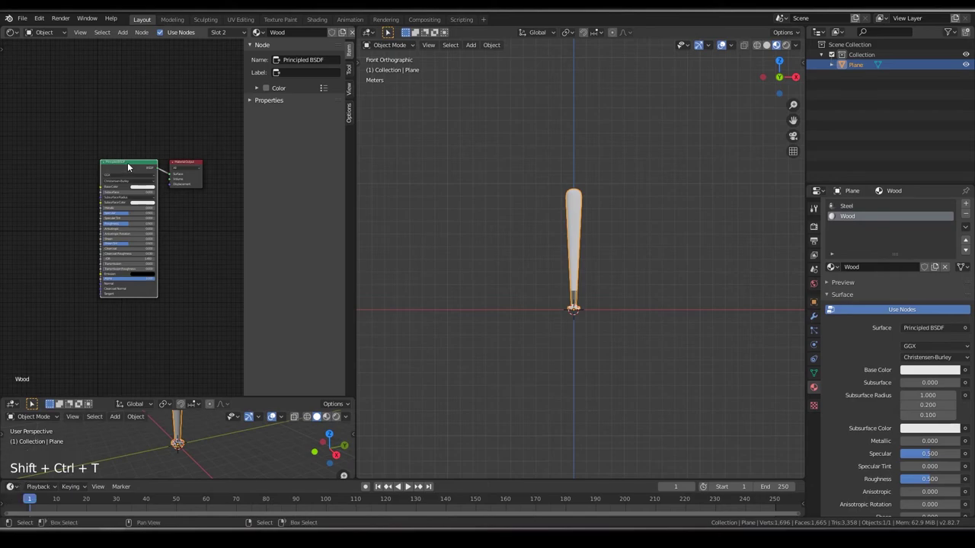
pyautogui.click(128, 167)
pyautogui.click(128, 167)
# Enable the Node Wrangler add-on in Preferences, found by searching 'node'.
pyautogui.hotkey('ctrl', 'shift', 't')
pyautogui.click(39, 17)
pyautogui.click(84, 164)
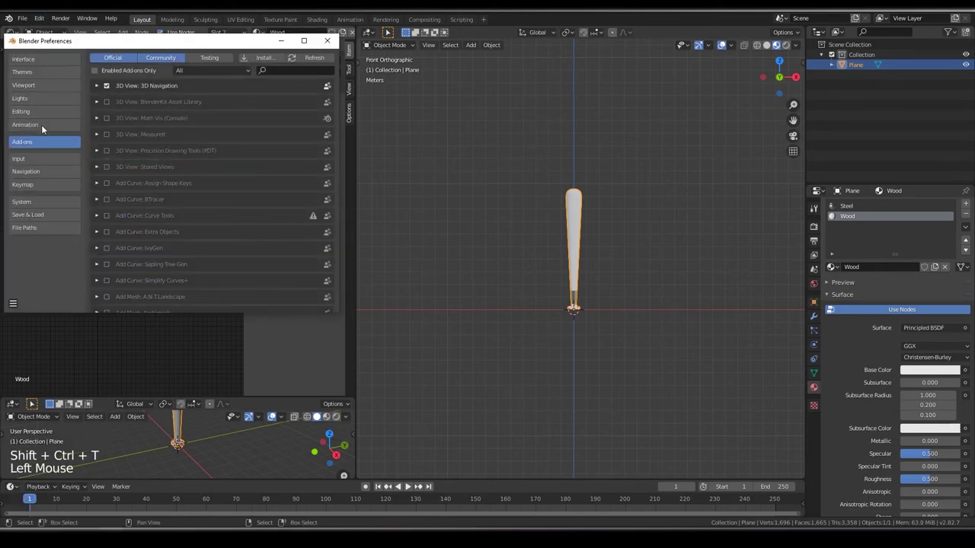
pyautogui.click(275, 73)
pyautogui.write('n')
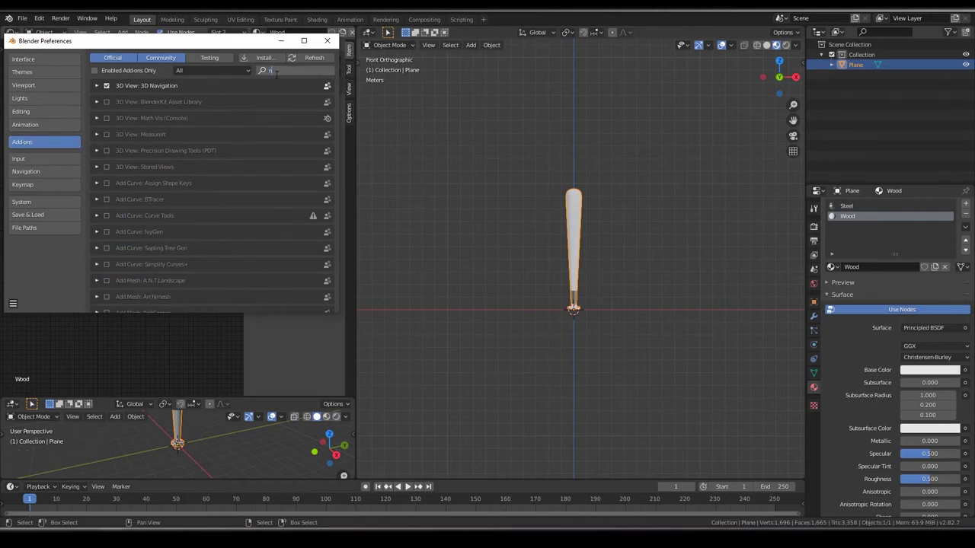
pyautogui.write('ode')
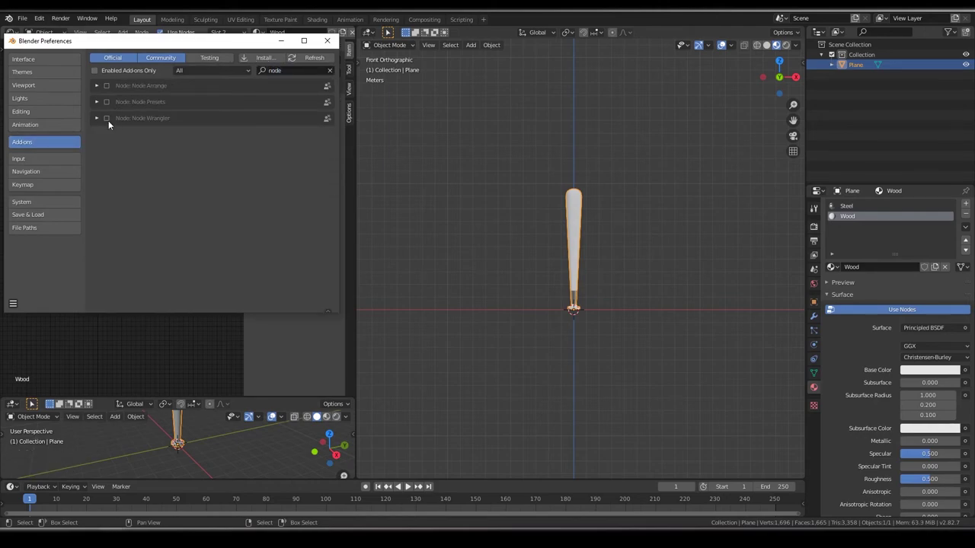
pyautogui.click(106, 118)
# Run Principled Texture Setup with the wood albedo and roughness images from the Textures folder.
pyautogui.hotkey('ctrl', 'shift', 't')
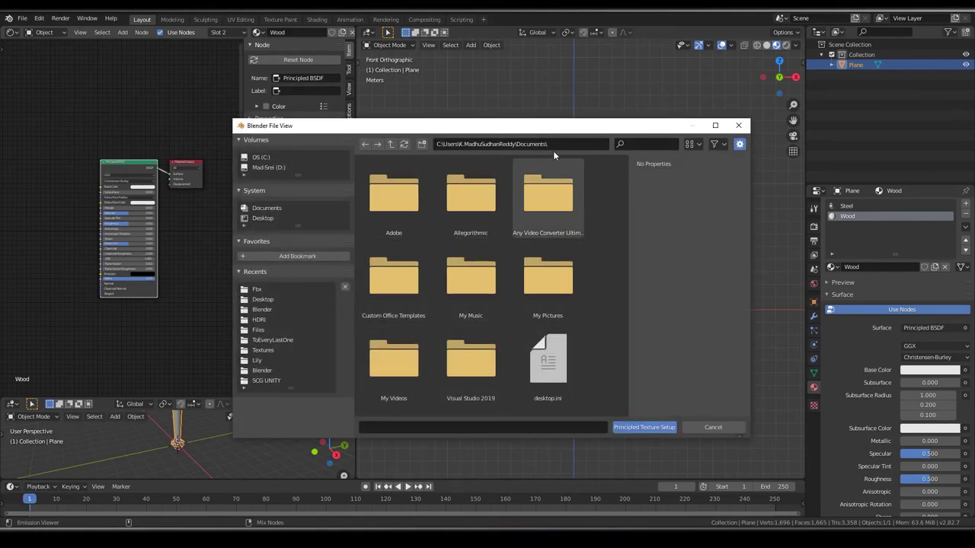
pyautogui.write('D:\\Blender\\Lily\\Textures\\')
pyautogui.press('Return')
pyautogui.click(537, 194)
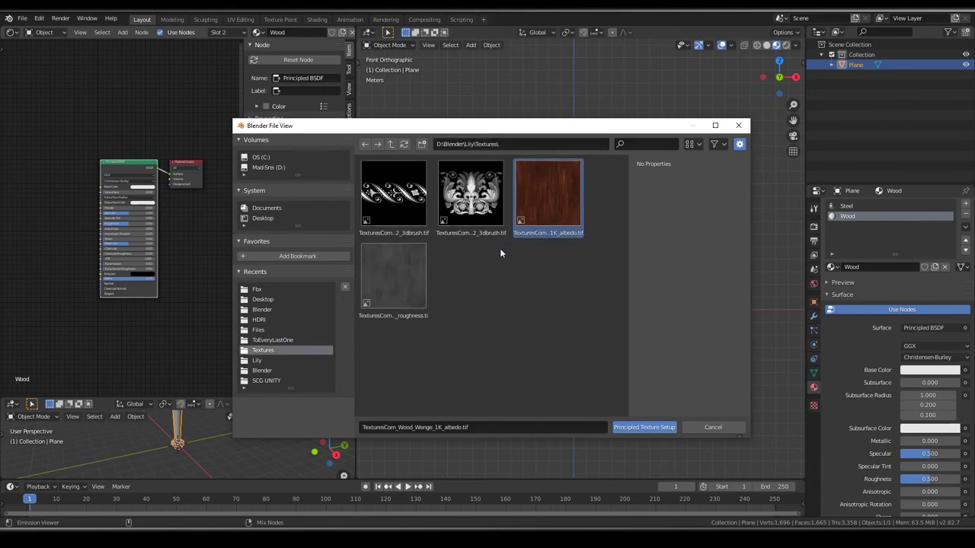
pyautogui.keyDown('shift'); pyautogui.click(384, 287); pyautogui.keyUp('shift')
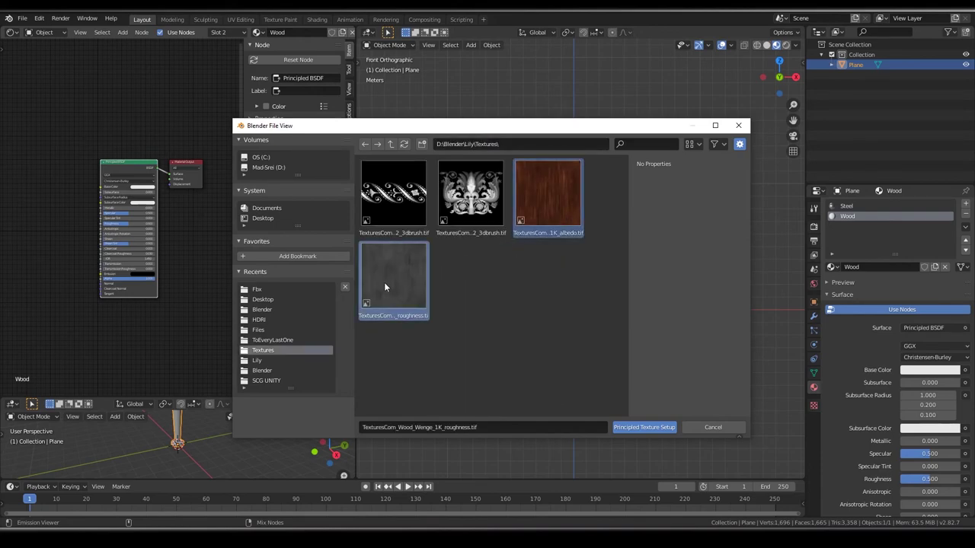
pyautogui.click(643, 428)
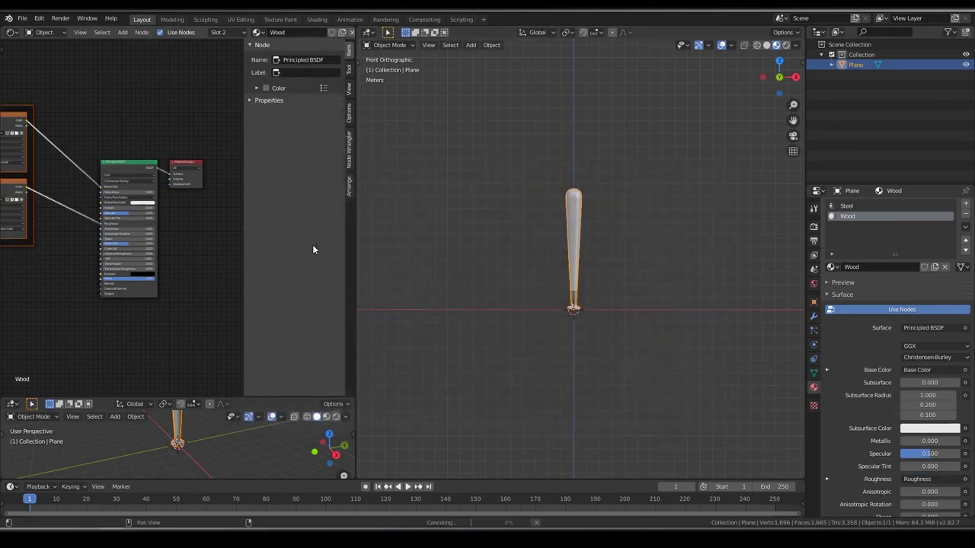
# Lower the Wood material's Principled BSDF Specular to 0.000 for a matte finish.
pyautogui.scroll(7, 618, 226)
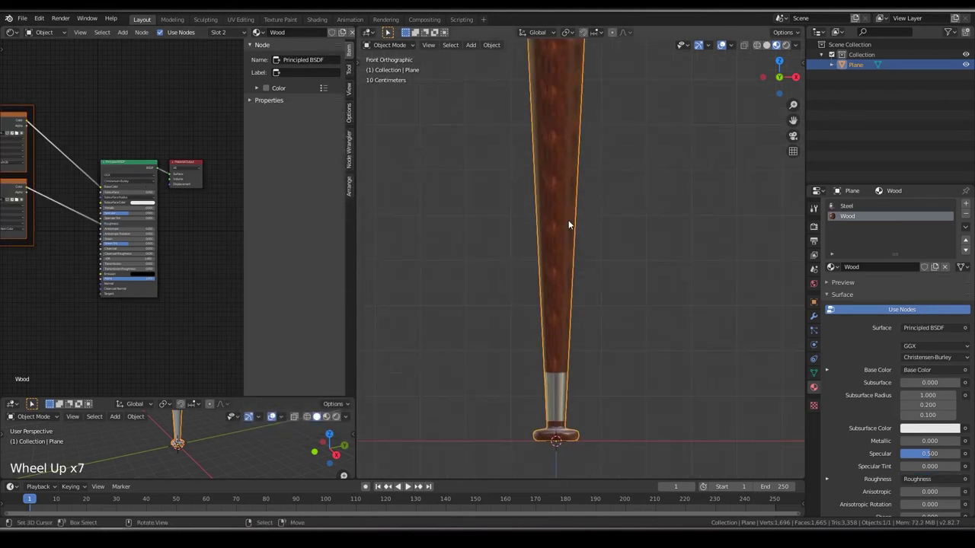
pyautogui.scroll(-2, 571, 224)
pyautogui.keyDown('shift'); pyautogui.moveTo(571, 224); pyautogui.dragTo(615, 208, button='middle'); pyautogui.keyUp('shift')
pyautogui.rightClick(536, 159)
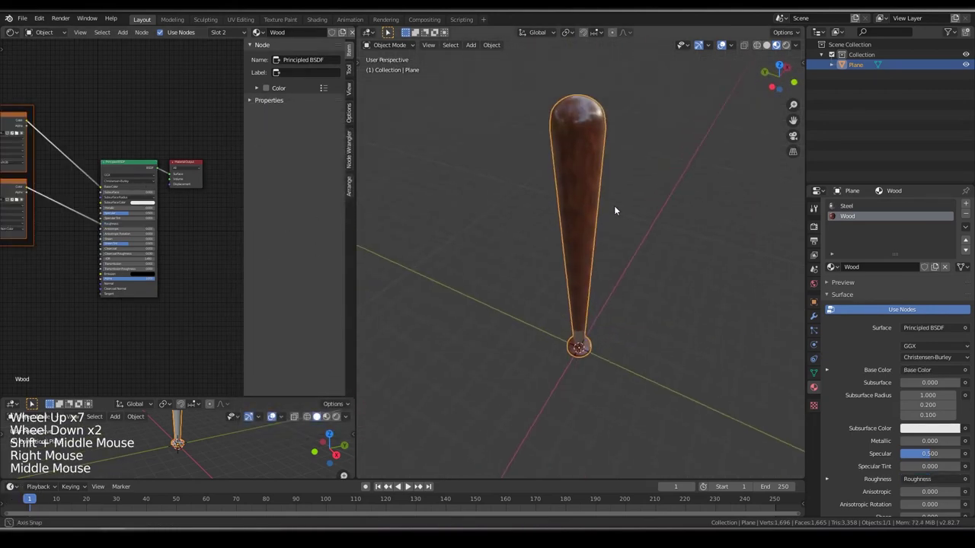
pyautogui.keyDown('shift'); pyautogui.moveTo(119, 157); pyautogui.dragTo(252, 161, button='middle'); pyautogui.keyUp('shift')
pyautogui.scroll(1, 141, 198)
pyautogui.moveTo(140, 198); pyautogui.dragTo(113, 215, button='middle')
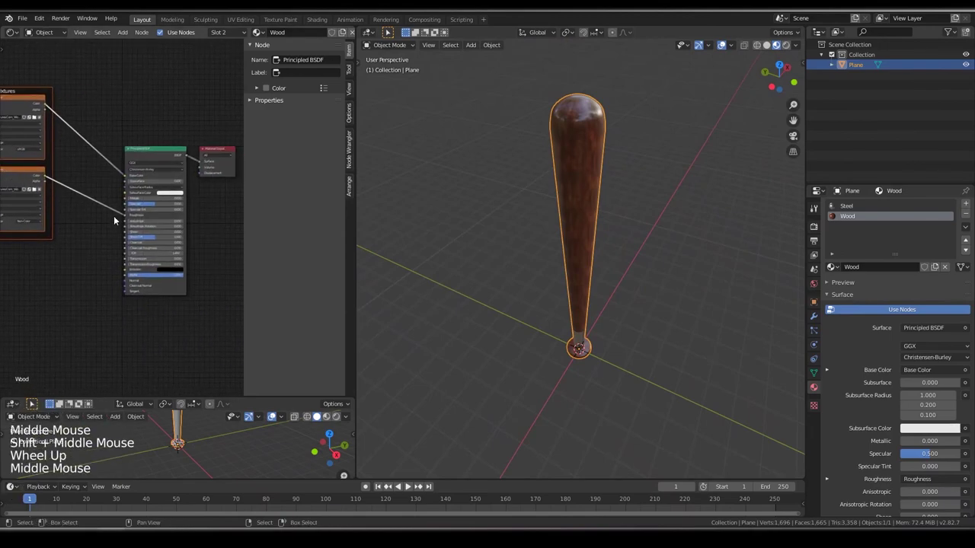
pyautogui.scroll(5, 113, 216)
pyautogui.moveTo(175, 198); pyautogui.dragTo(131, 198)
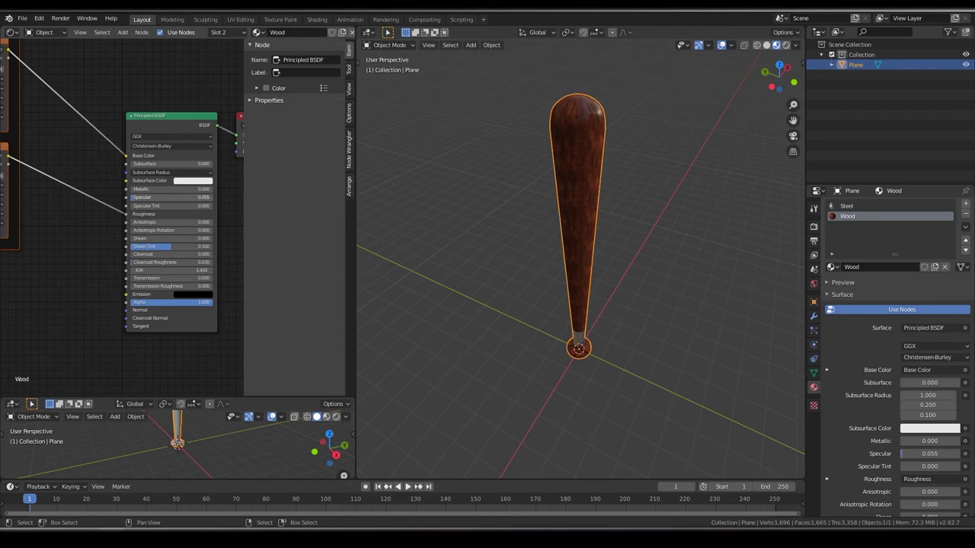
pyautogui.moveTo(152, 197); pyautogui.dragTo(149, 198)
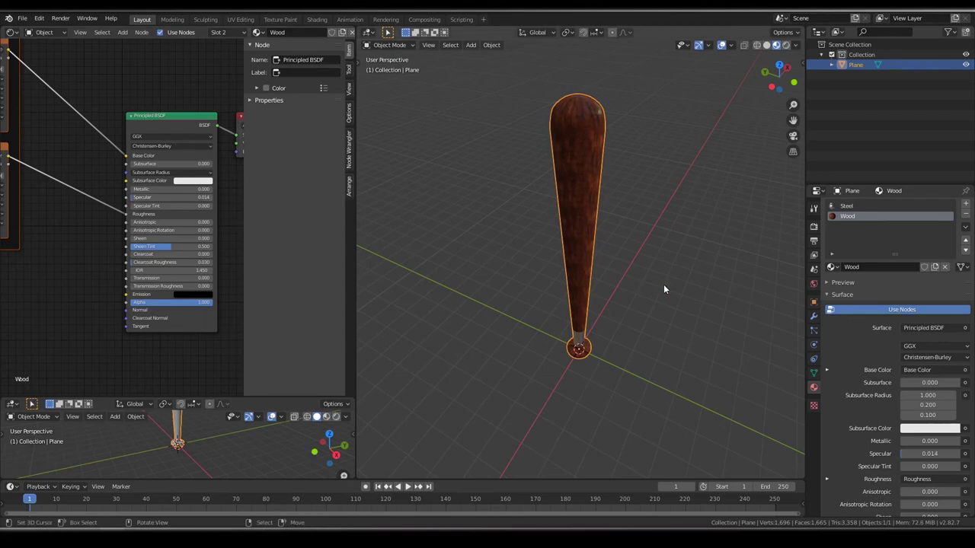
pyautogui.moveTo(663, 284); pyautogui.dragTo(533, 259, button='middle')
pyautogui.scroll(-3, 582, 211)
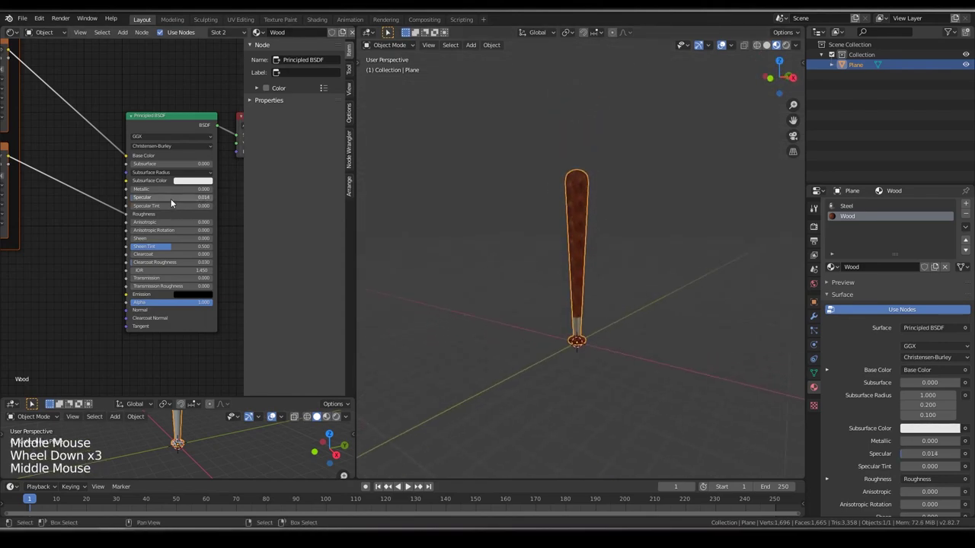
pyautogui.moveTo(171, 198); pyautogui.dragTo(131, 198)
# Inspect the matte wood bat from the front orthographic view and an elevated perspective.
pyautogui.scroll(3, 681, 278)
pyautogui.press('KP_1')
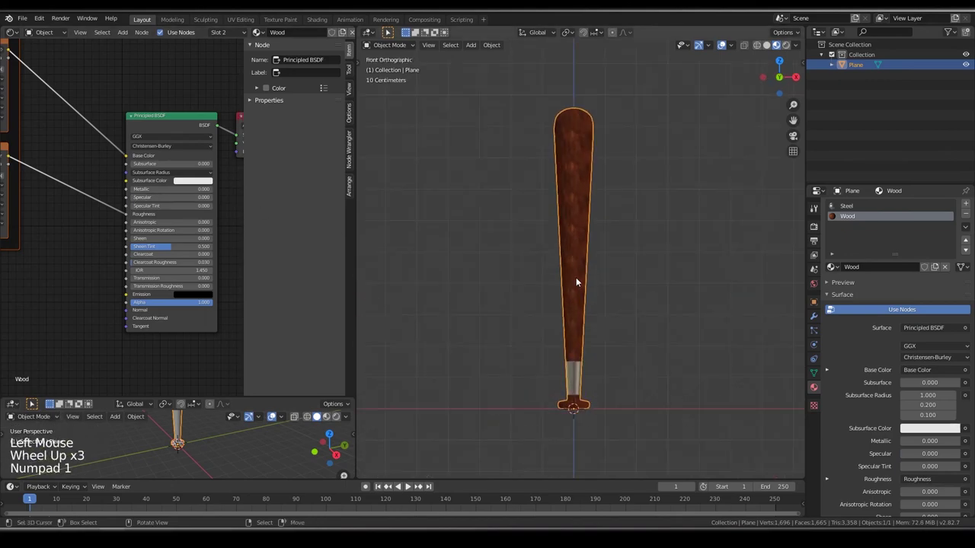
pyautogui.scroll(-3, 579, 276)
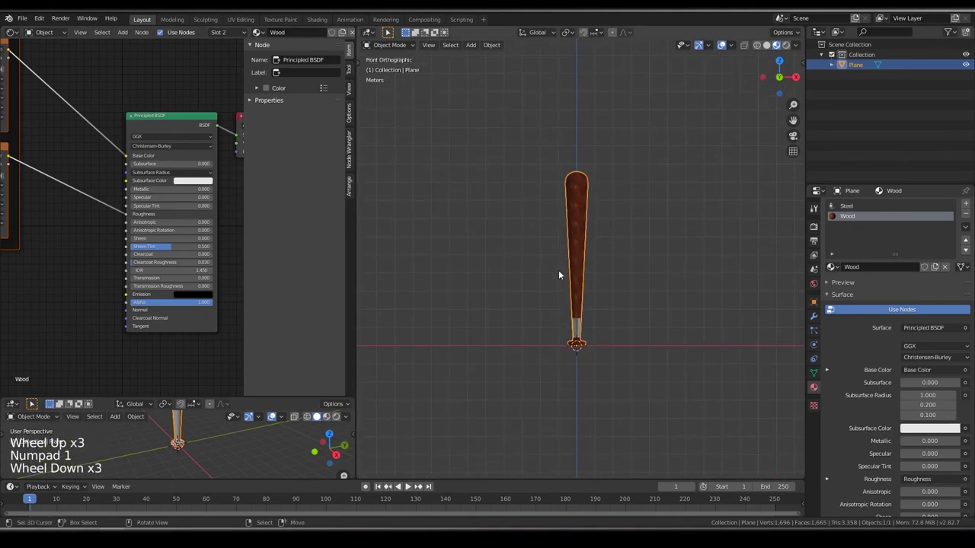
pyautogui.moveTo(558, 275); pyautogui.dragTo(513, 262, button='middle')
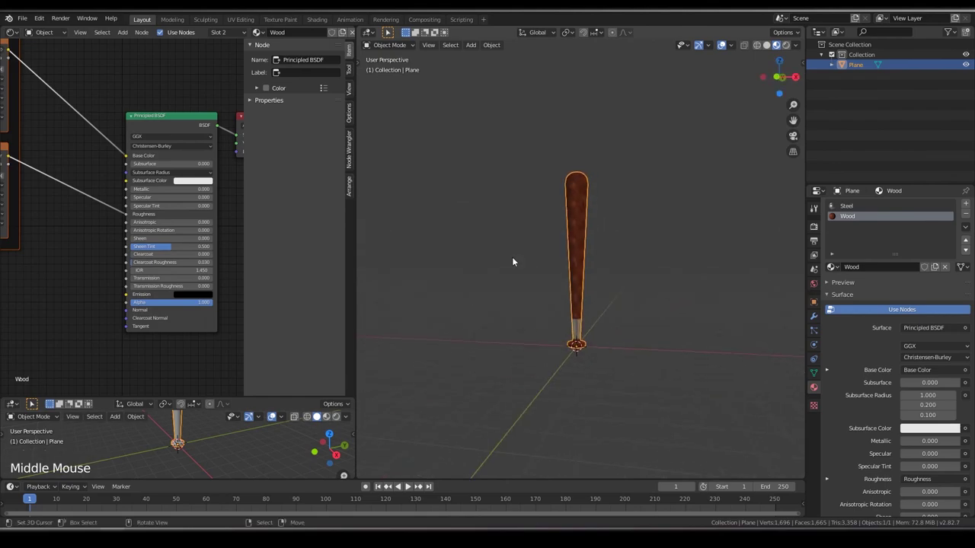
pyautogui.press('KP_1')
pyautogui.scroll(3, 562, 270)
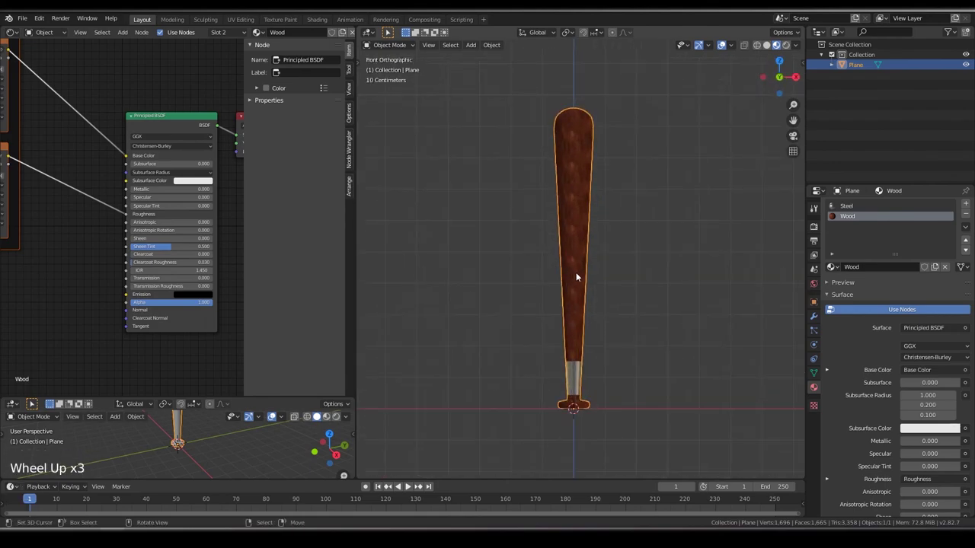
pyautogui.hotkey('shift', 'ctrl')
pyautogui.moveTo(576, 272); pyautogui.dragTo(563, 171, button='middle')
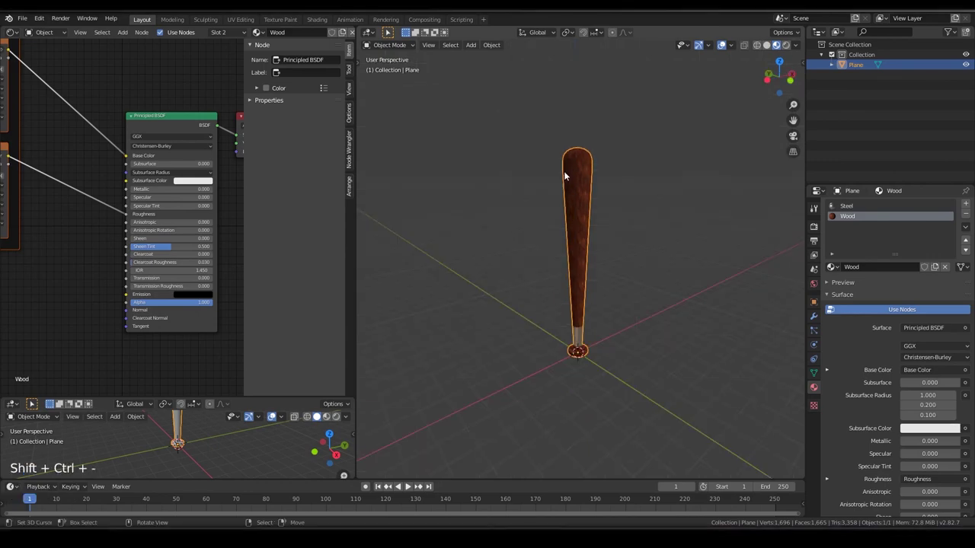